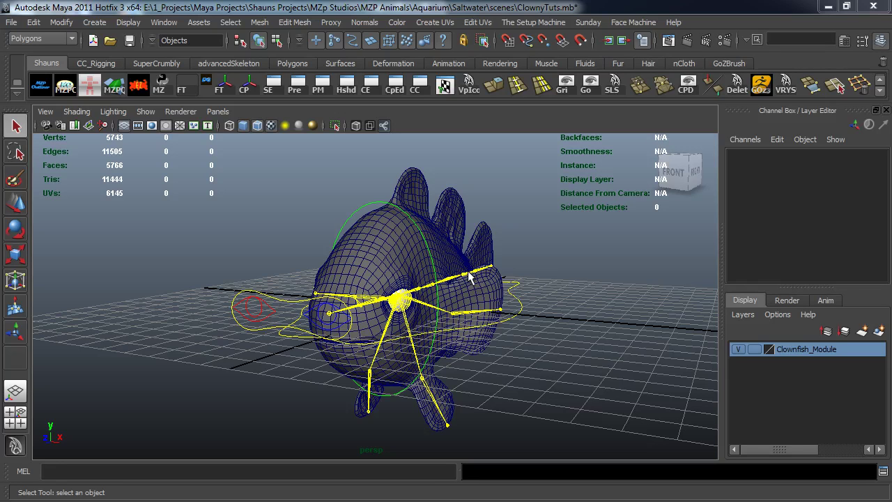
Step: Switch to the file explorer and review the clownfish body, eye and normal map images in the ClownFishtextures folder under sourceimages
left_click_drag(469, 277, 487, 273, "alt")
key("w")
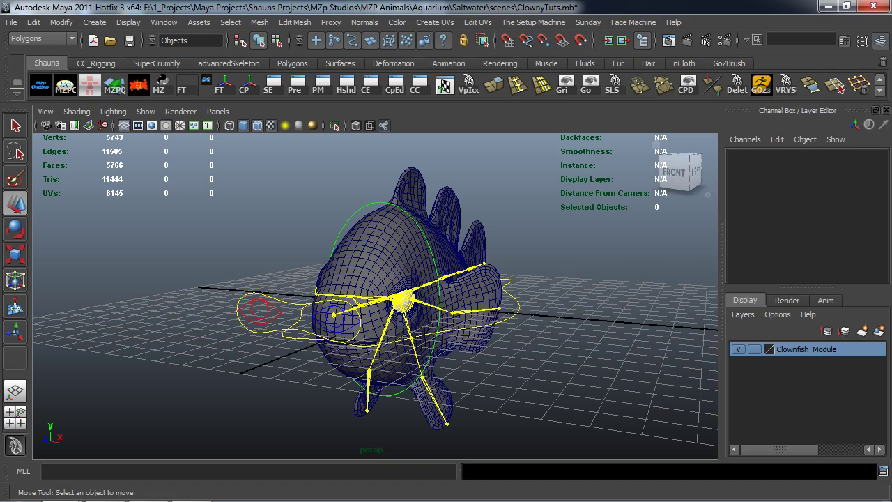
key("alt+Tab")
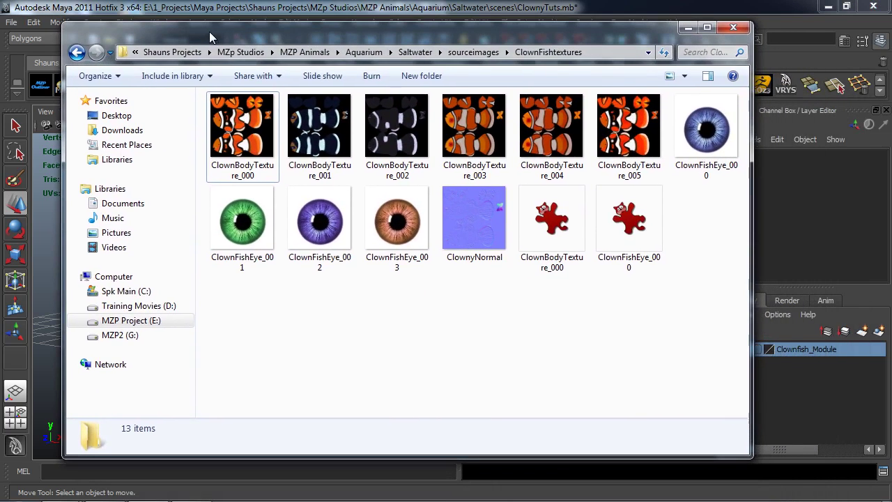
left_click(77, 52)
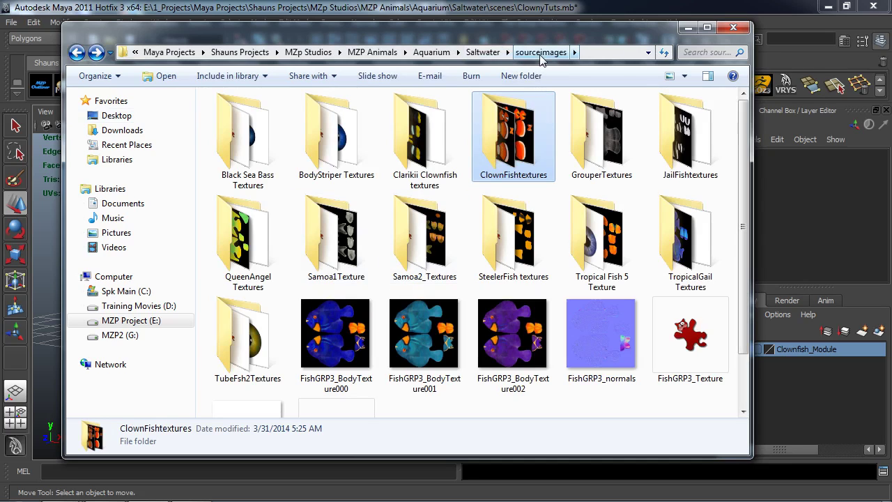
double_click(513, 144)
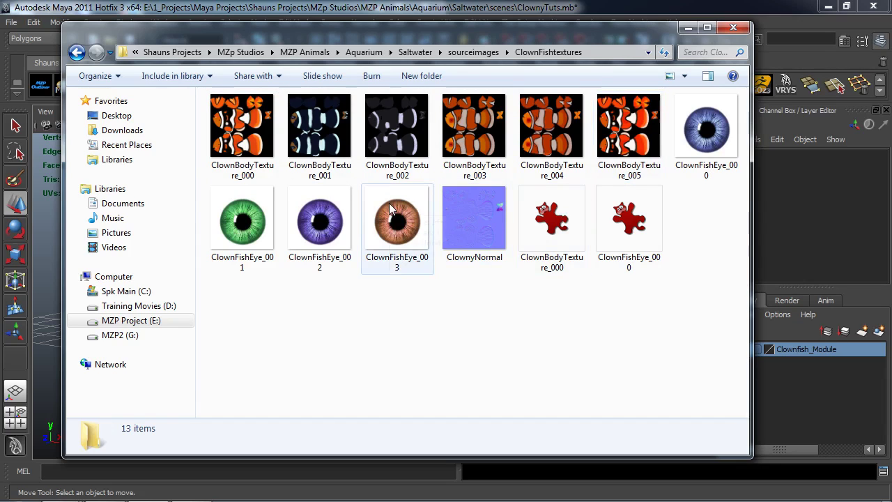
mouse_move(391, 209)
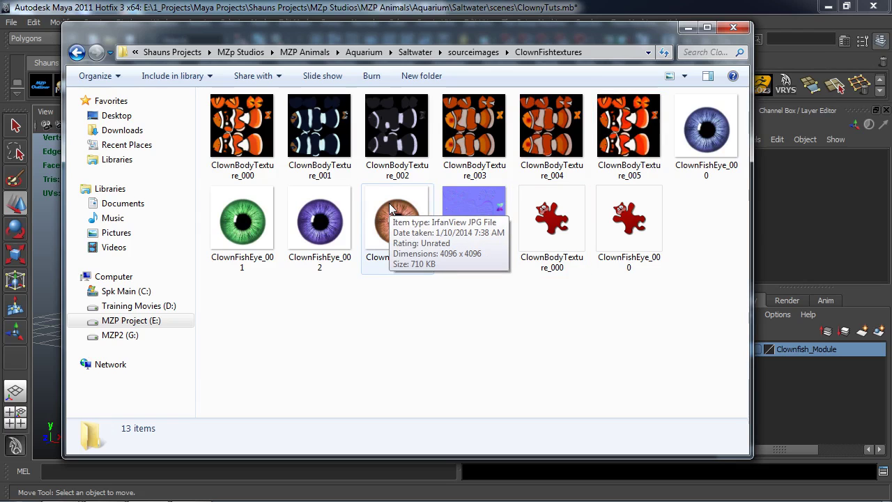
left_click_drag(465, 43, 891, 80)
key("alt+Tab")
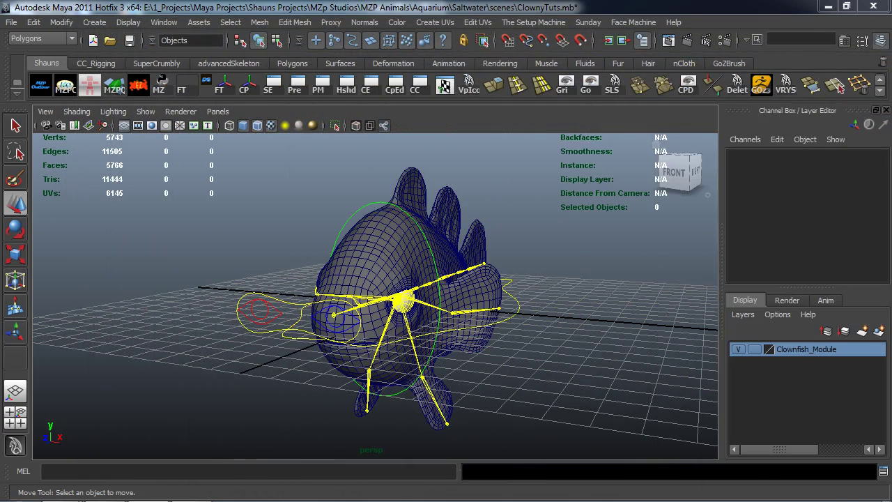
Step: Open the Hypershade window over the viewport and bring up the V-Ray materials in its node list
left_click_drag(524, 263, 496, 261, "alt")
left_click_drag(401, 258, 393, 239, "alt")
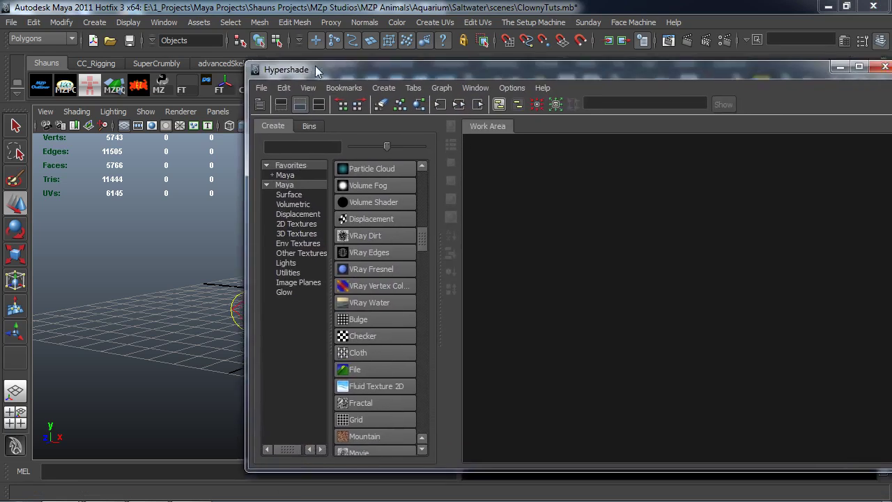
left_click_drag(329, 65, 120, 28)
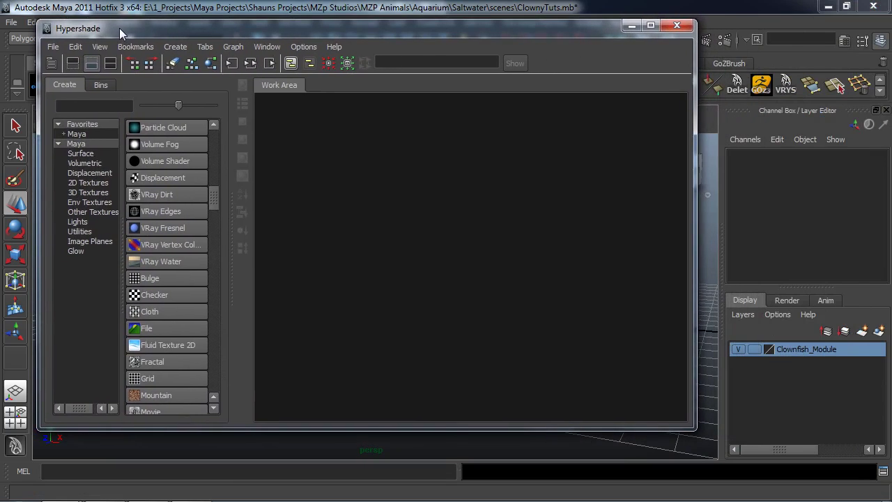
left_click_drag(213, 201, 209, 144)
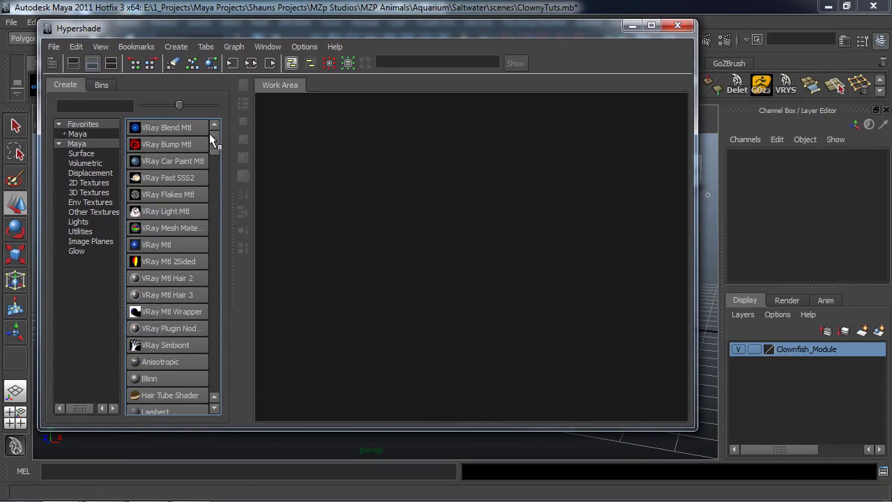
left_click_drag(350, 32, 320, 70)
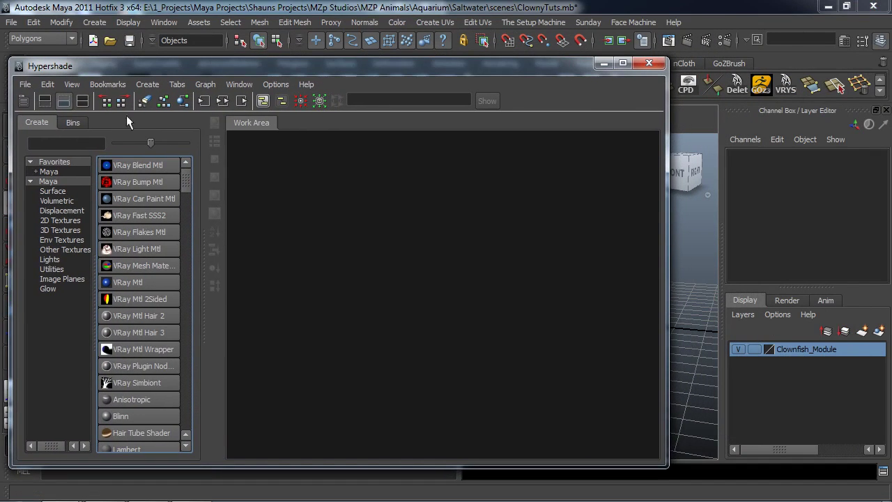
left_click(162, 23)
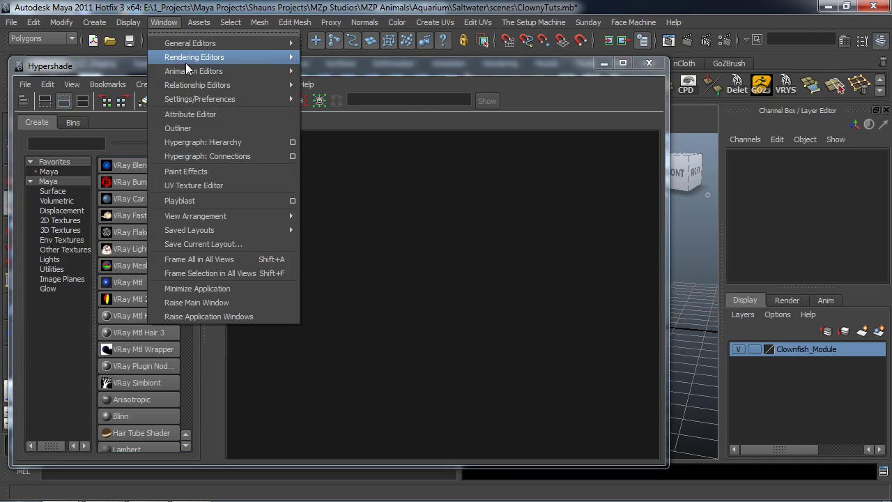
mouse_move(250, 62)
mouse_move(347, 104)
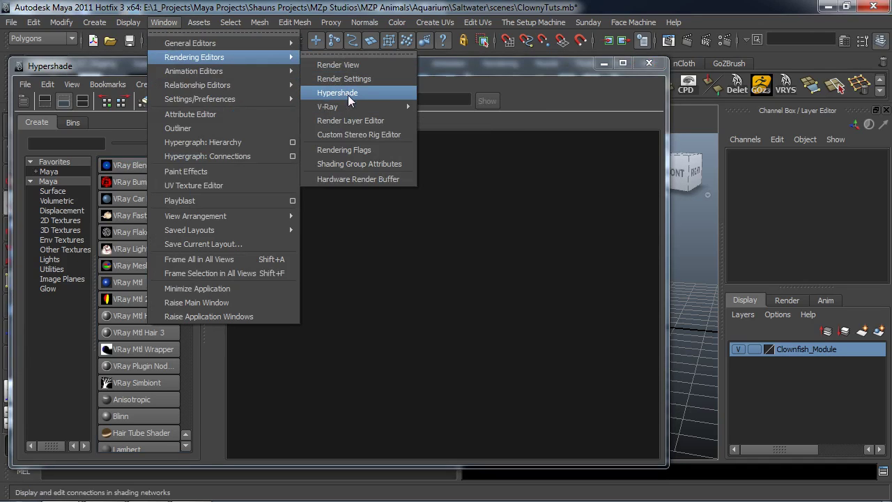
left_click(492, 66)
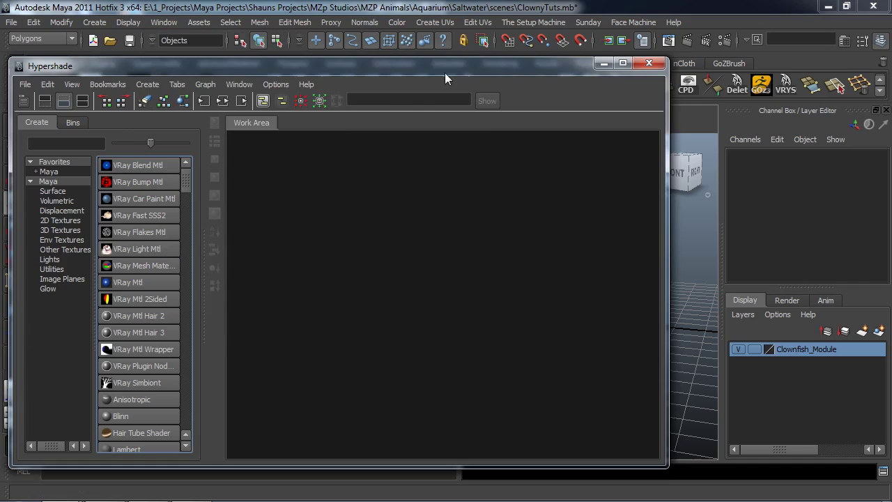
Step: Create a VRay Blend Mtl and place it toward the far side of the Hypershade work area
left_click_drag(444, 72, 439, 57)
left_click_drag(205, 199, 221, 199)
left_click(148, 153)
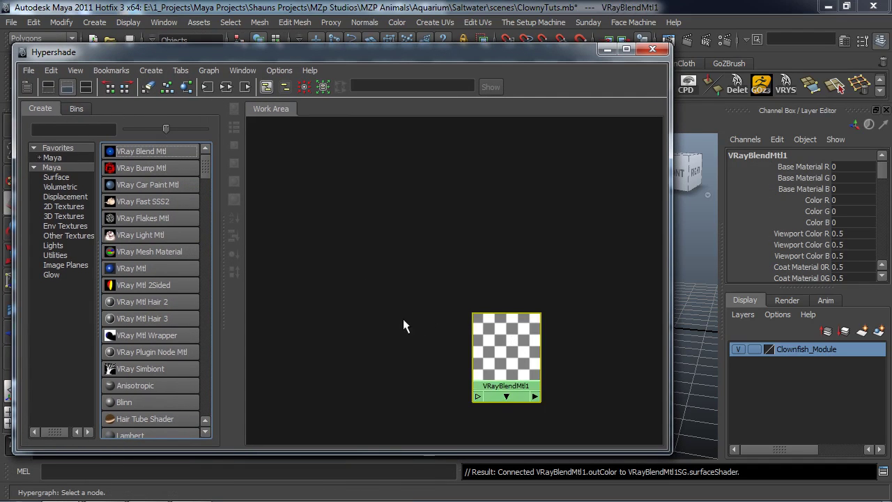
left_click_drag(476, 335, 568, 238)
left_click_drag(532, 55, 478, 57)
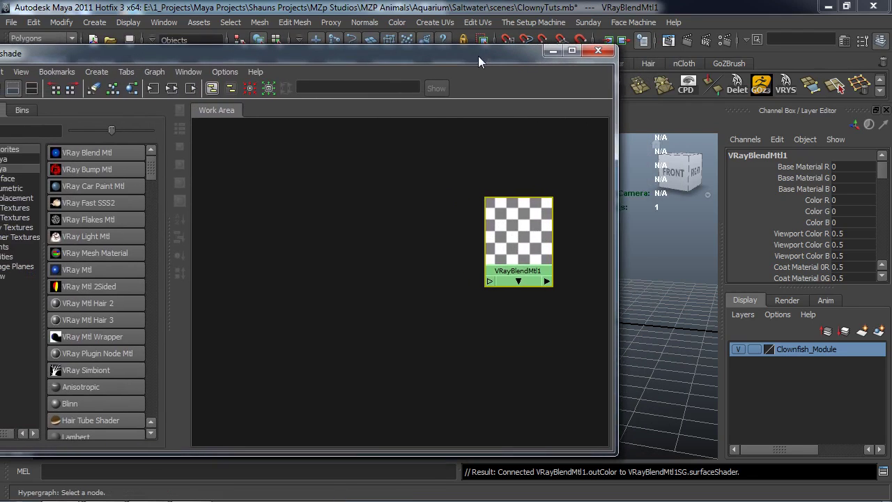
Step: Rename the VRay Blend Mtl node as Clownfish_Shader and adjust its placement in the work area
right_click_drag(514, 243, 484, 371)
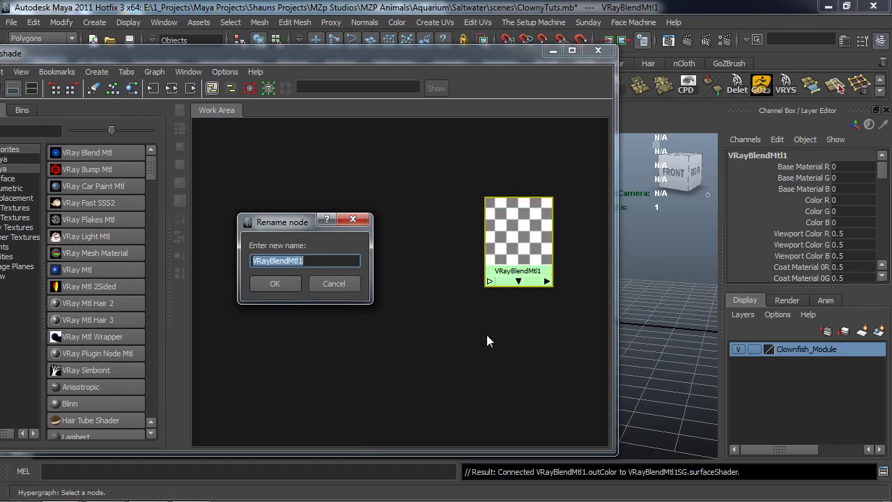
type("Clown")
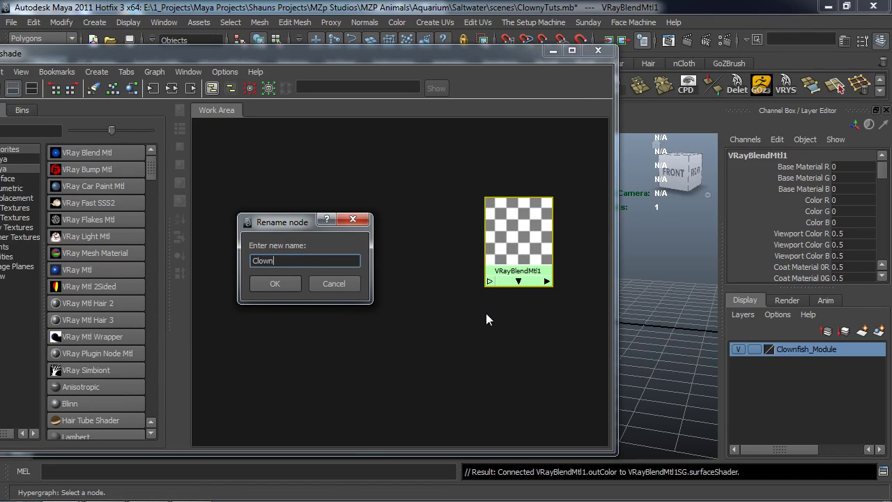
type("fish_Shader")
key("Return")
left_click_drag(503, 234, 512, 219)
left_click(465, 188)
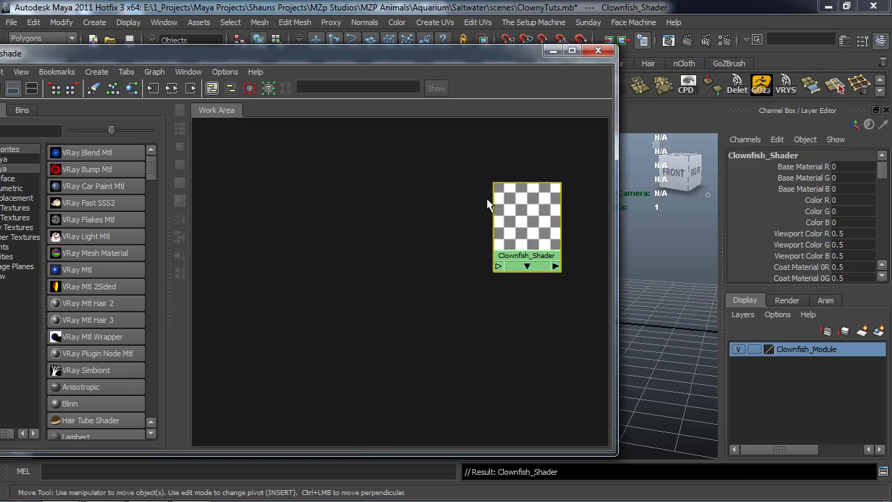
Step: Add a VRay Mtl and a VRay Fast SSS2 material, stacked beside the Clownfish_Shader node
left_click(513, 207)
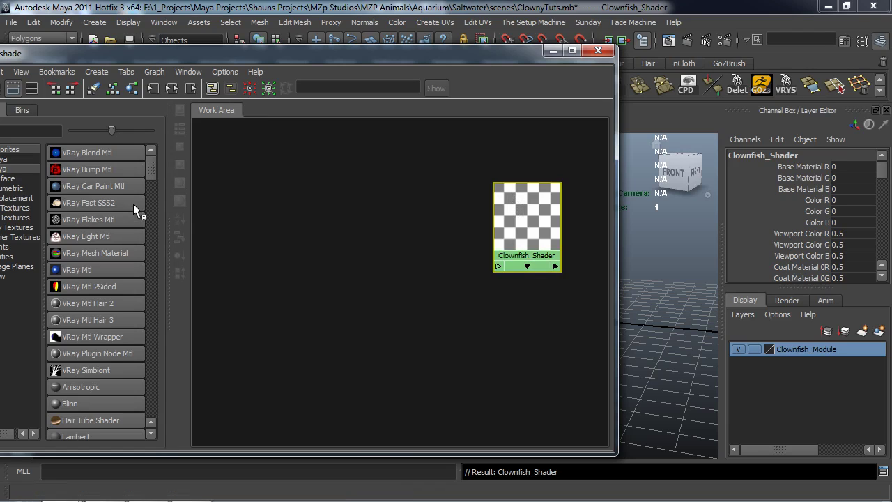
left_click(84, 270)
left_click_drag(441, 162, 419, 159)
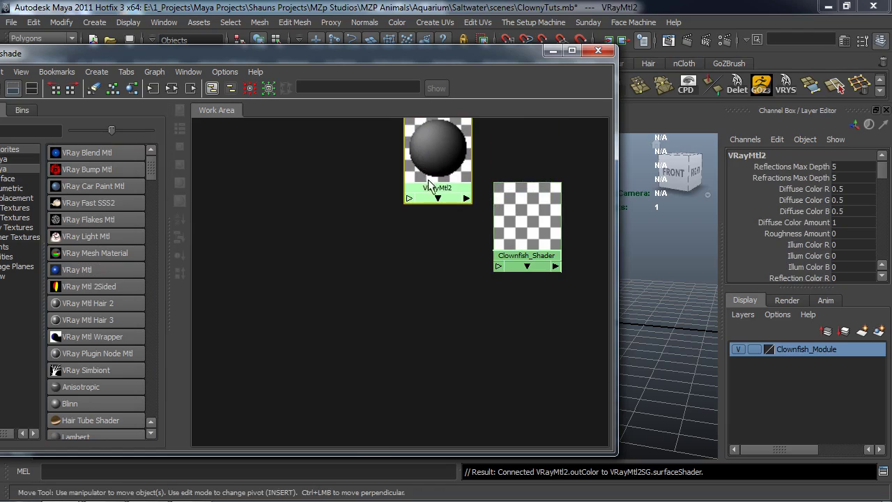
left_click(86, 202)
left_click_drag(502, 248, 414, 245)
Step: Rename the VRay Fast SSS2 material as SSS_Clownfish and line up the VRay Mtl node above it
right_click_drag(425, 269, 406, 395)
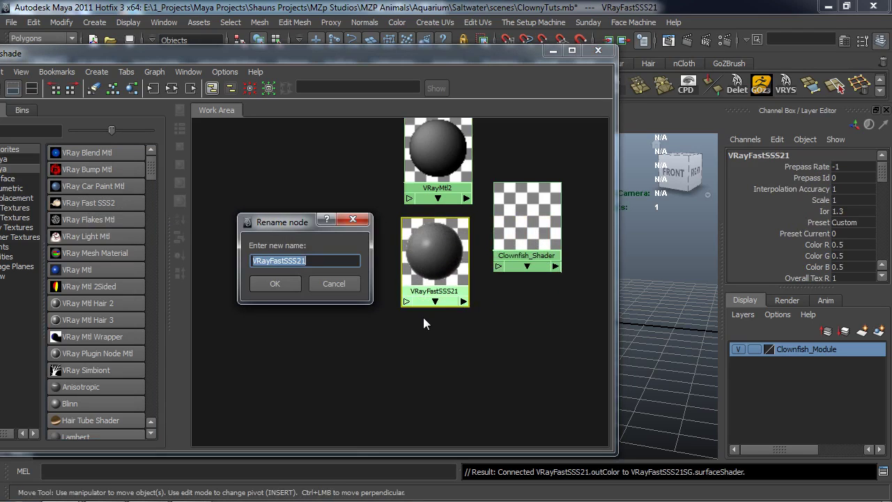
left_click(318, 261)
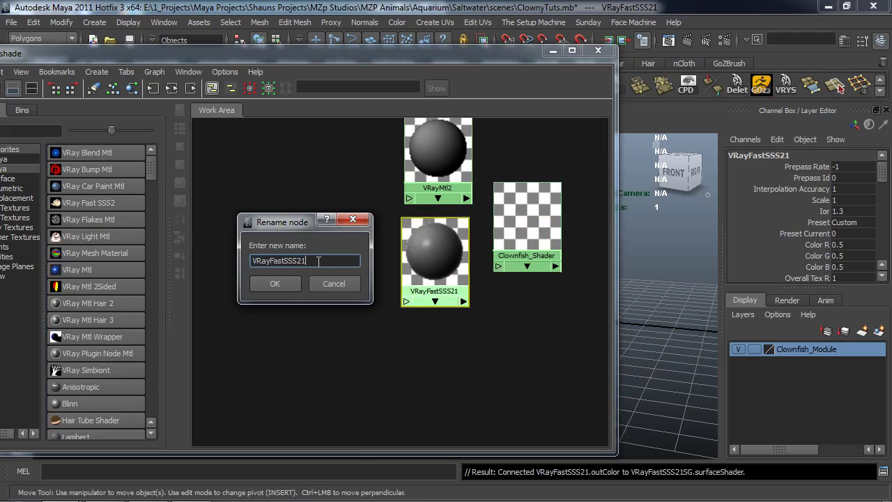
key("BackSpace")
key("BackSpace")
key("BackSpace")
key("BackSpace")
key("BackSpace")
key("BackSpace")
key("BackSpace")
key("BackSpace")
key("BackSpace")
key("BackSpace")
key("BackSpace")
key("BackSpace")
type("SSS_Clownfish")
key("Return")
left_click(426, 165)
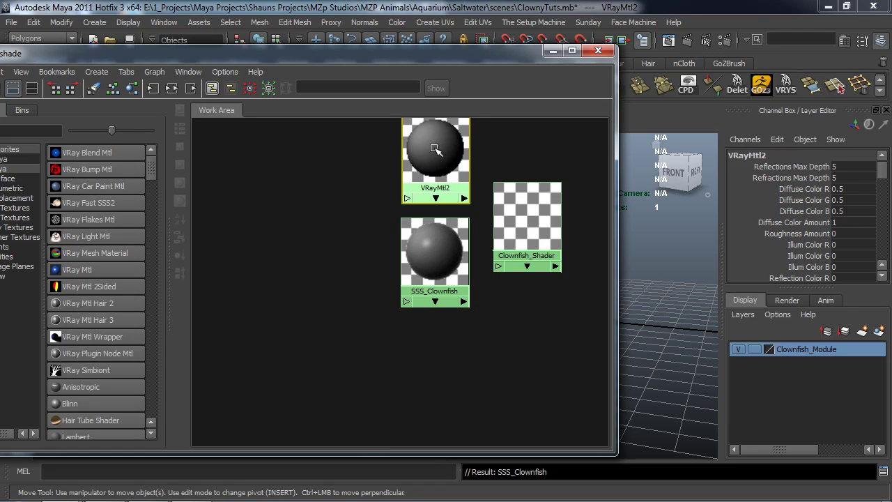
Step: Create a File texture, arrange it and its placement node beside the VRay Mtl, and rename the texture as Clownfish_Normal
left_click_drag(149, 175, 123, 241)
left_click(66, 238)
left_click(441, 352)
left_click_drag(441, 352, 249, 166)
left_click(513, 335)
left_click_drag(514, 334, 324, 151)
right_click_drag(325, 151, 318, 267)
type("Clownfish_Normal")
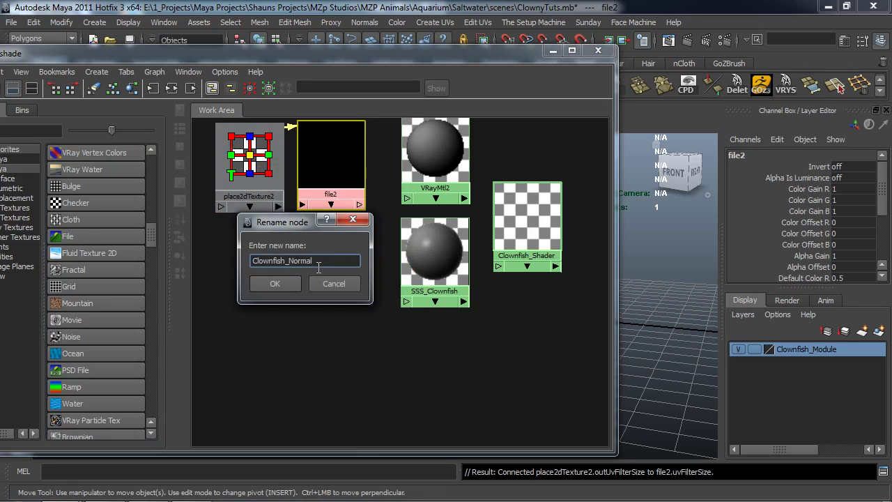
key("Return")
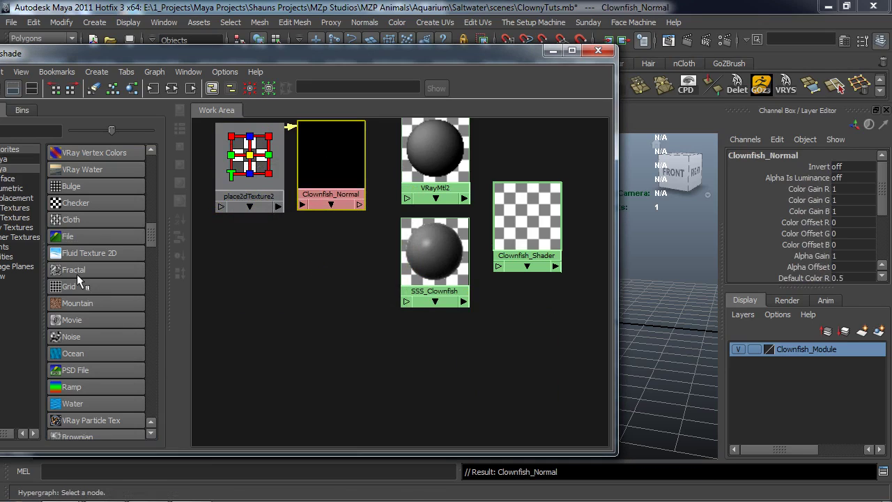
Step: Create a second File texture, arrange it and its placement node below Clownfish_Normal, and rename the texture as Clownfish_Texture
left_click(70, 237)
left_click_drag(517, 268, 249, 284)
left_click_drag(578, 286, 323, 291)
right_click_drag(324, 289, 311, 393)
type("Clownfish_Texture")
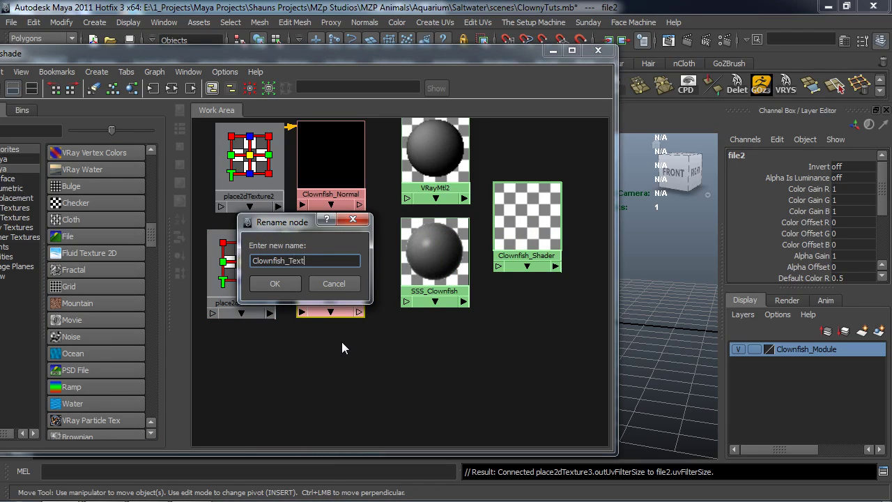
key("Return")
Step: Set the Clownfish_Normal texture's filter type to Off and load ClownyNormal.jpg as its image
left_click_drag(318, 158, 320, 168)
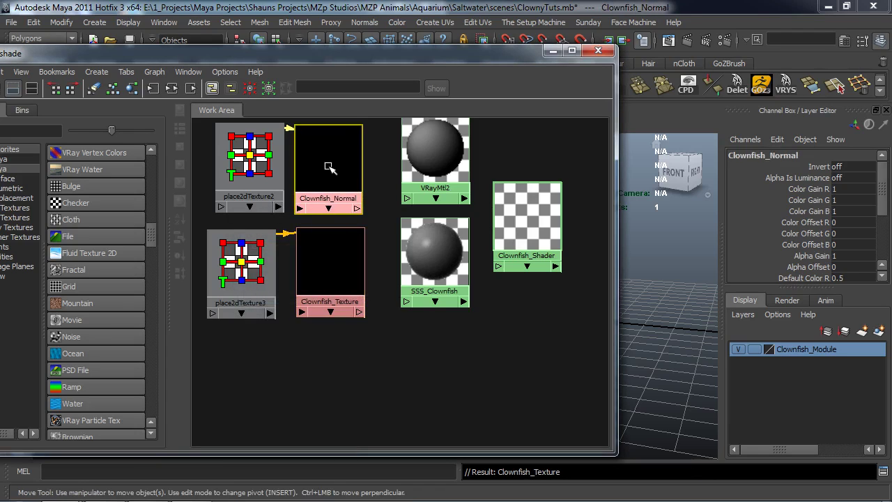
double_click(356, 180)
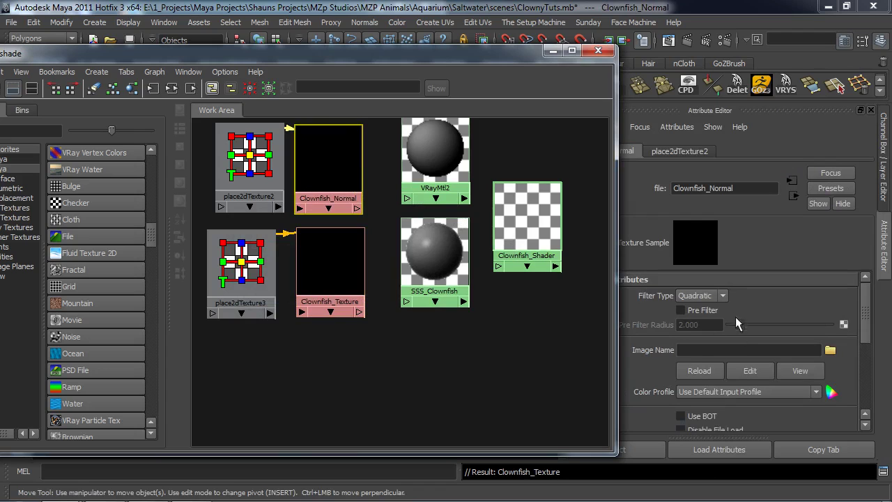
left_click(720, 296)
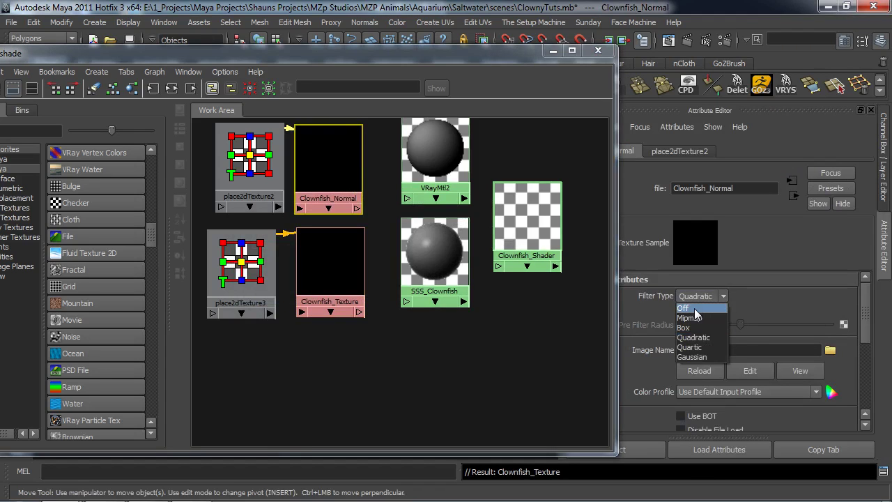
left_click(694, 308)
left_click(830, 350)
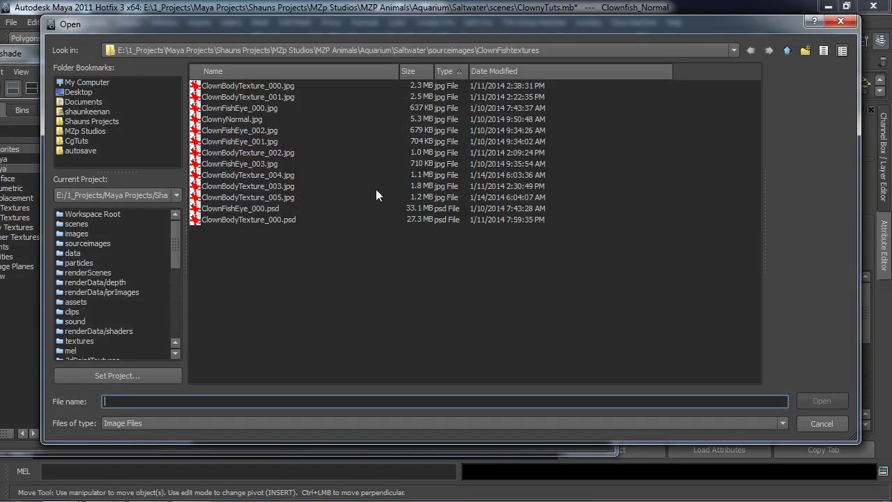
left_click(225, 120)
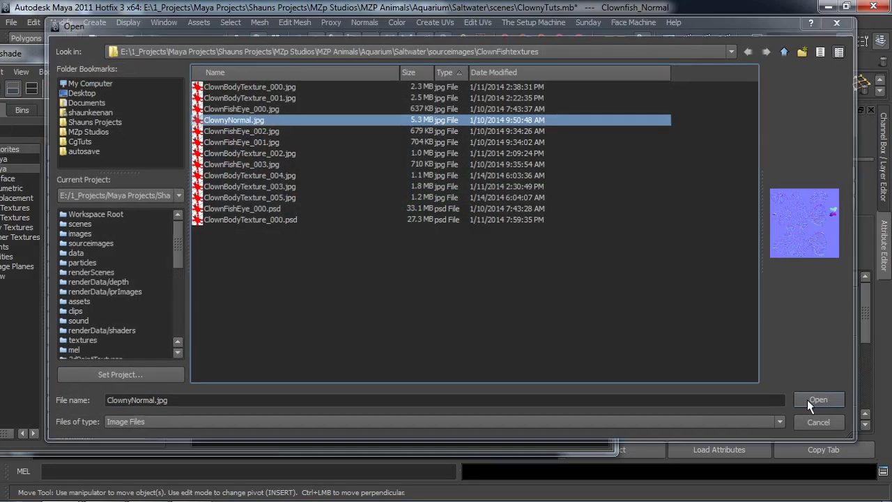
left_click(807, 399)
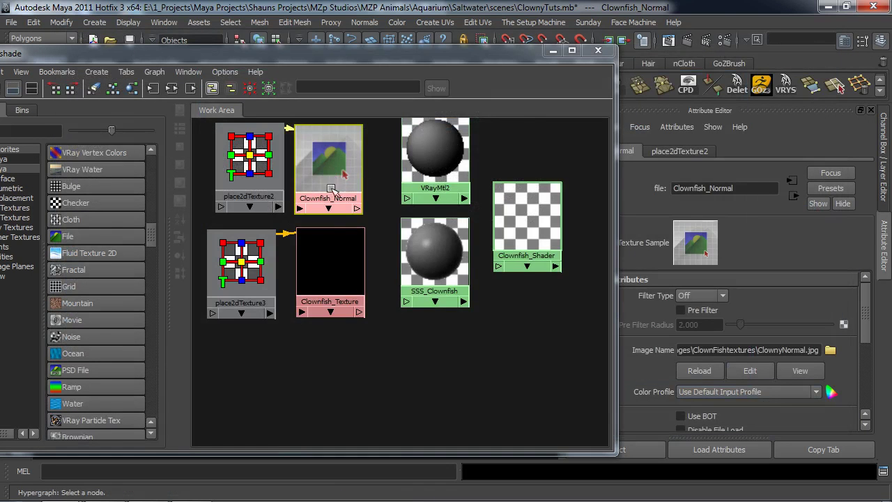
Step: Set the Clownfish_Texture node's filter type to Off and load ClownBodyTexture_000.jpg as its image
left_click(334, 265)
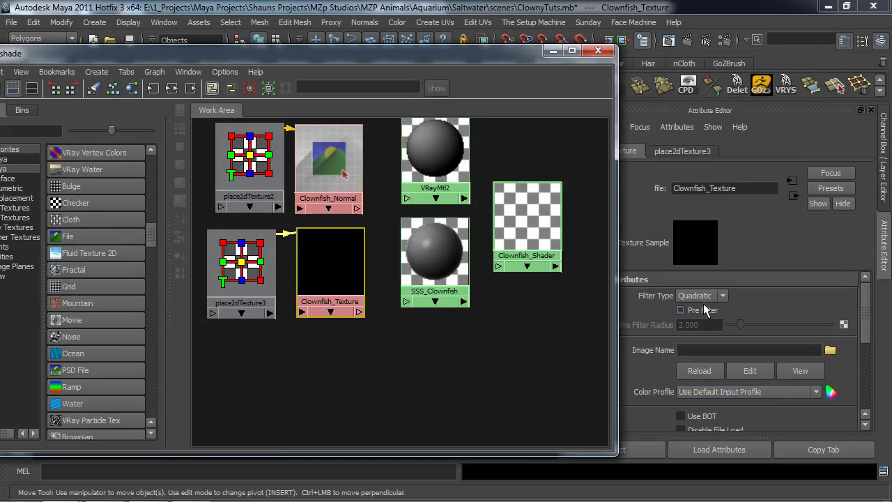
left_click(701, 296)
left_click(697, 304)
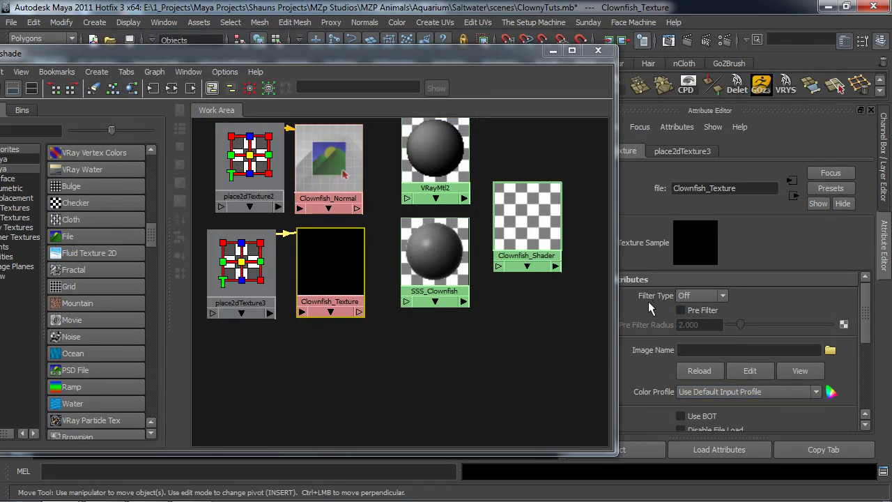
left_click(830, 351)
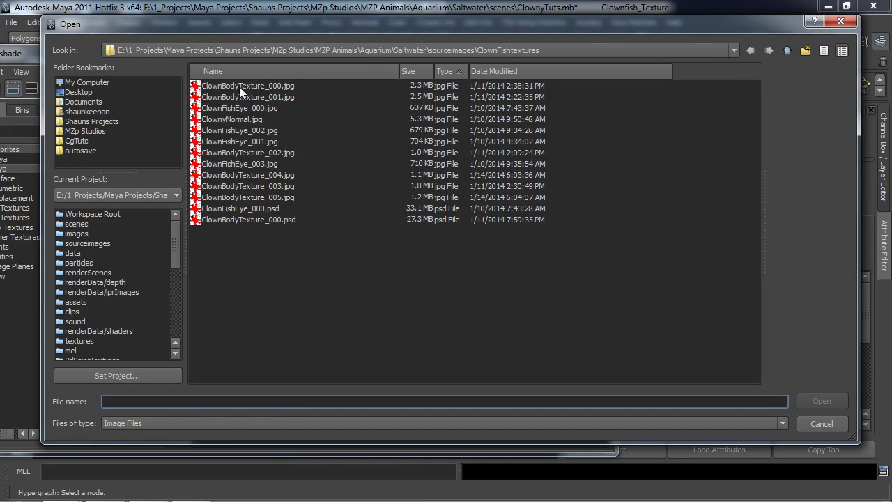
left_click(261, 87)
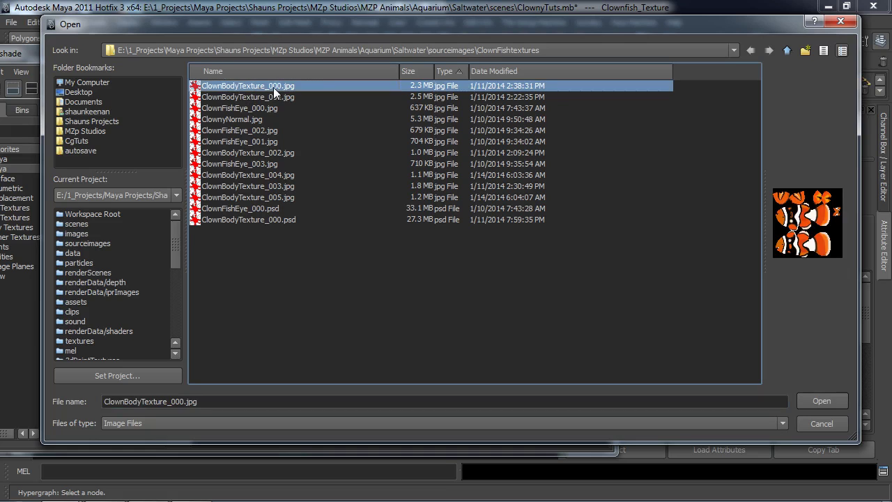
left_click(809, 402)
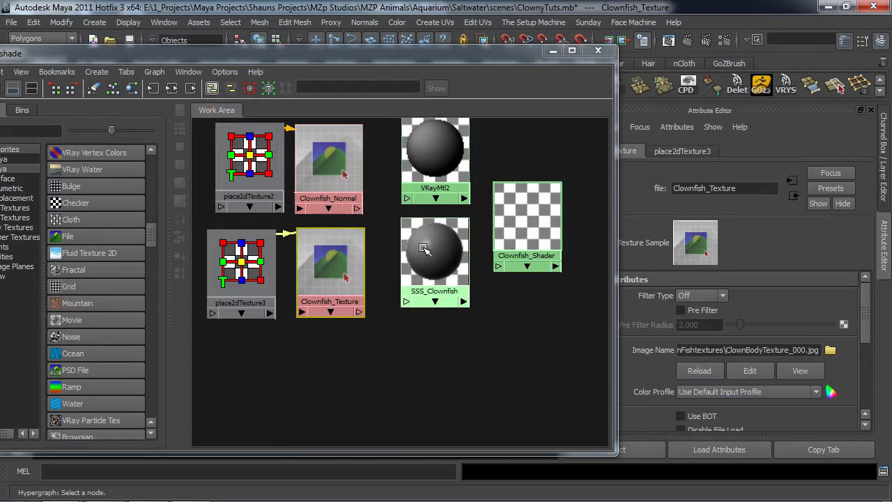
Step: Move SSS_Clownfish slightly down and connect Clownfish_Texture to the diffuse color of VRayMtl2
left_click_drag(428, 261, 431, 263)
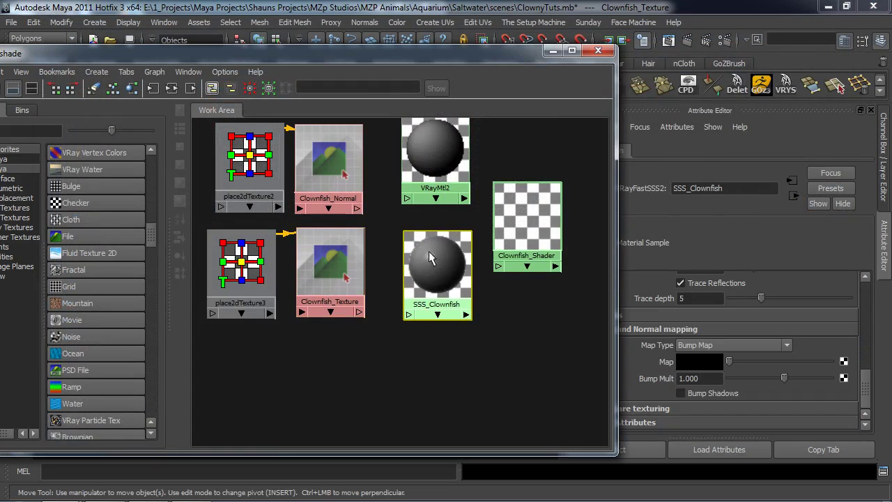
left_click(432, 173)
scroll(810, 352, "up", 5)
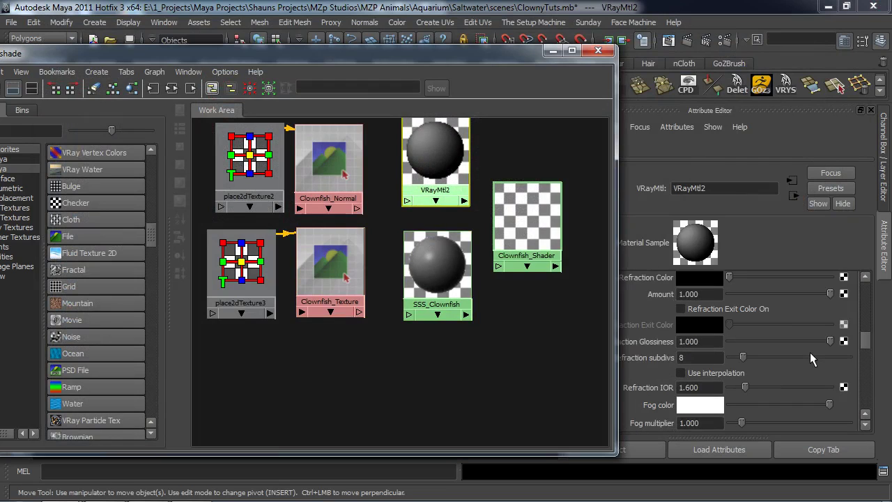
scroll(809, 352, "up", 3)
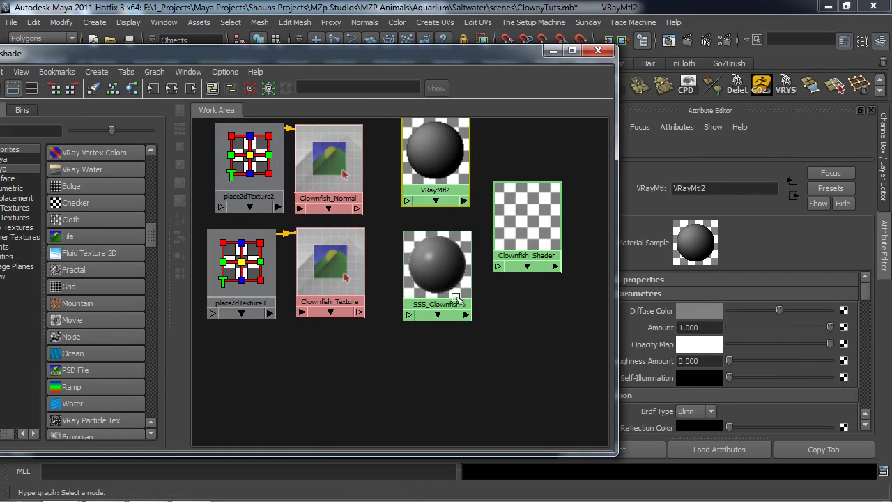
middle_click_drag(576, 319, 669, 310)
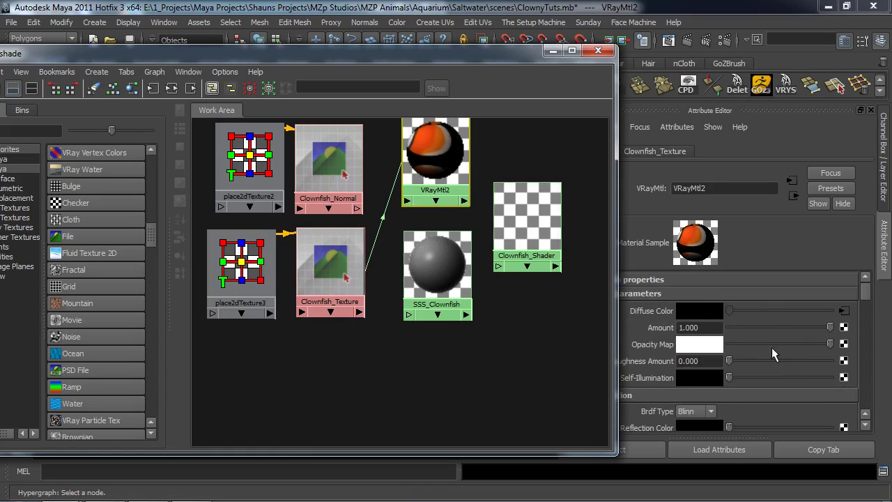
Step: Give VRayMtl2 a dark grey reflection color, a reflection amount of 0.193 and 15 reflection subdivs
scroll(759, 359, "down", 2)
left_click_drag(730, 388, 742, 388)
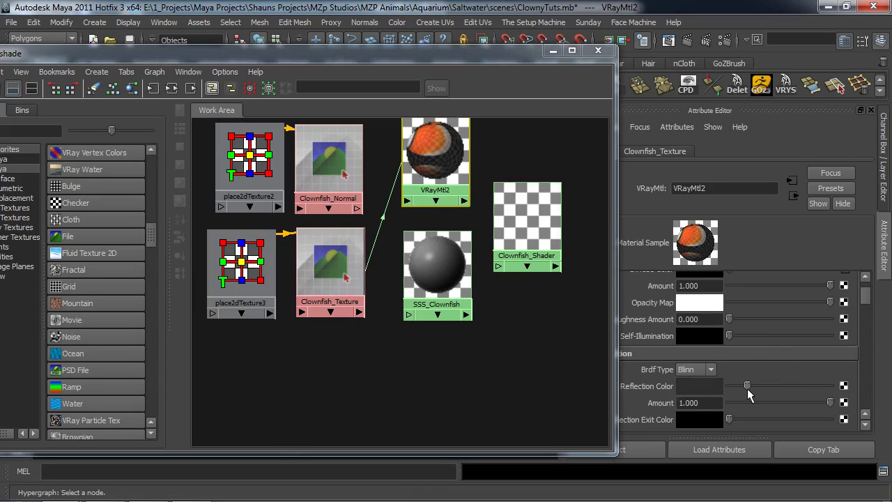
left_click_drag(826, 401, 750, 404)
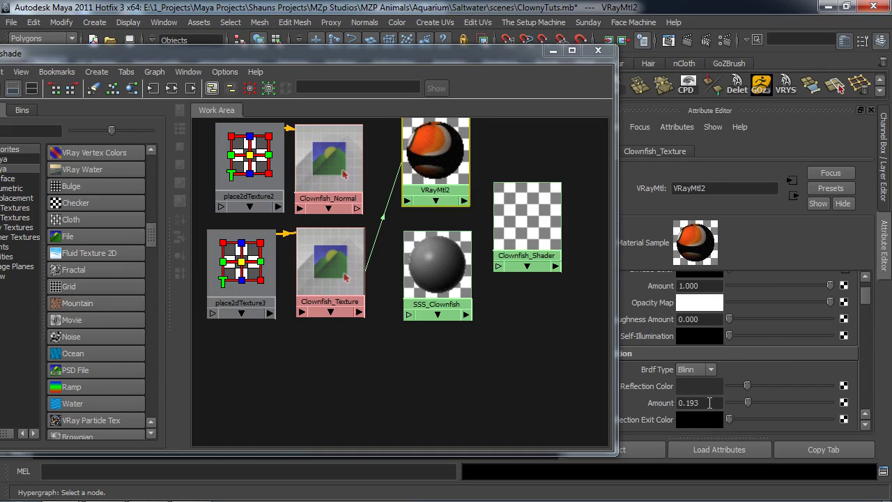
left_click_drag(868, 300, 866, 313)
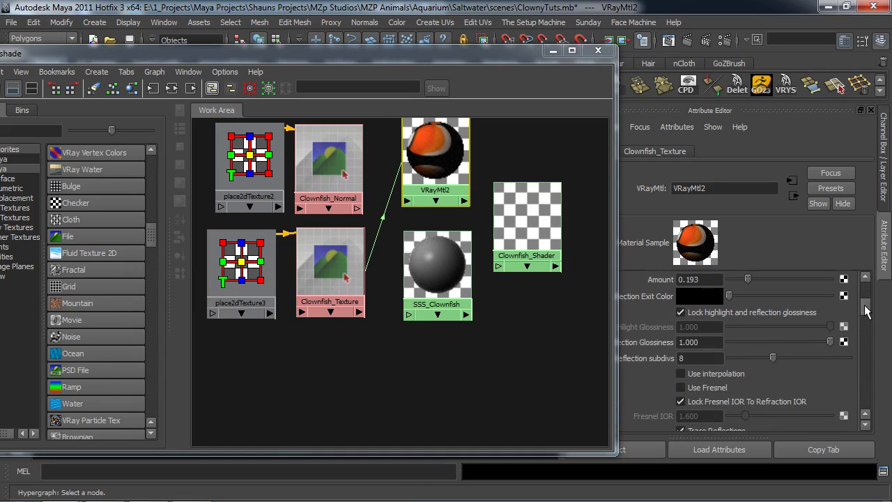
double_click(704, 359)
type("15")
key("Return")
Step: Connect Clownfish_Normal to VRayMtl2's bump map input and set the map type to Normal map in tangent space
left_click_drag(522, 55, 480, 50)
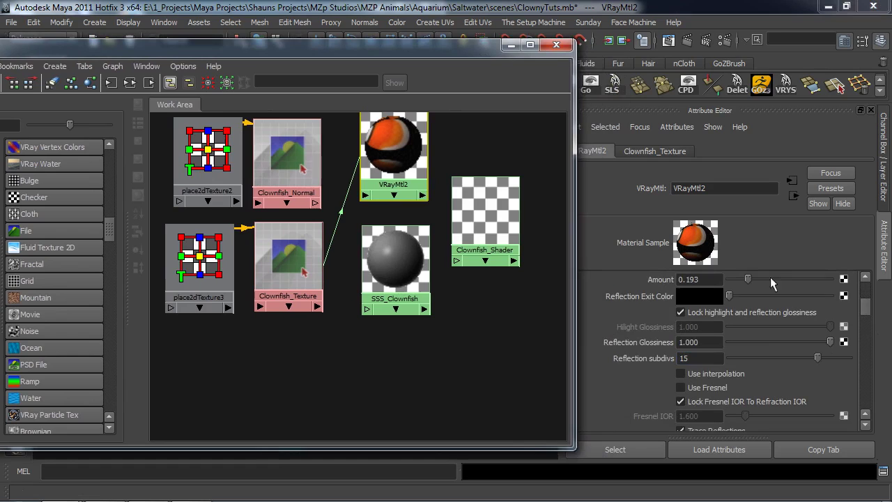
left_click_drag(866, 307, 865, 365)
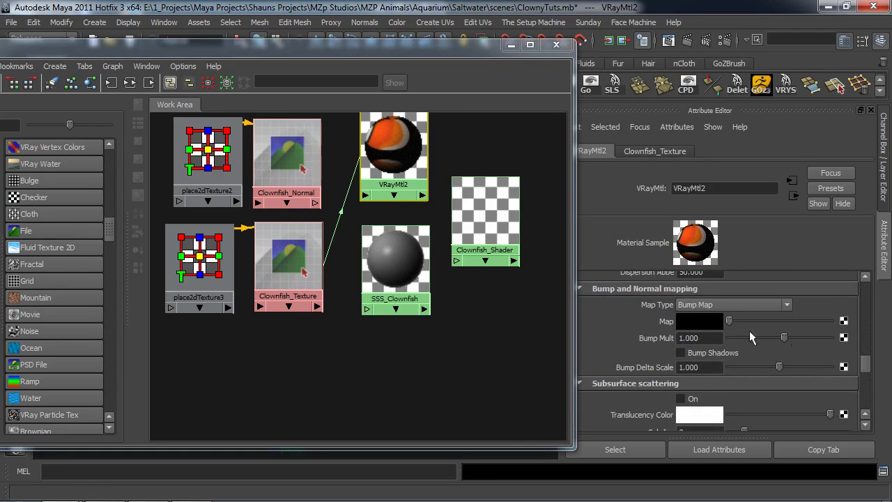
middle_click_drag(284, 161, 697, 321)
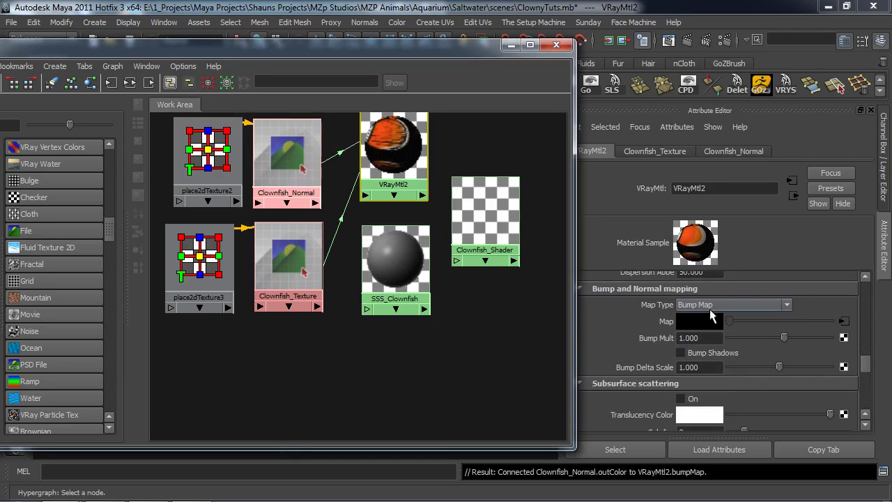
left_click(693, 305)
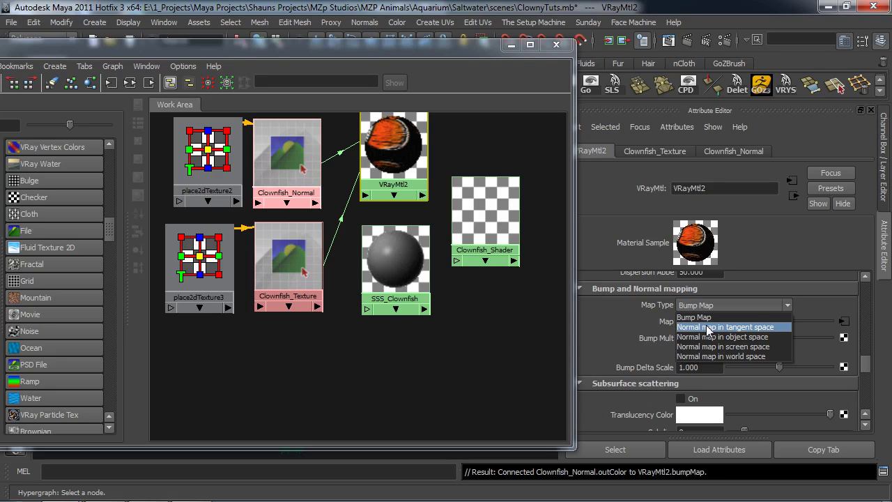
left_click(708, 327)
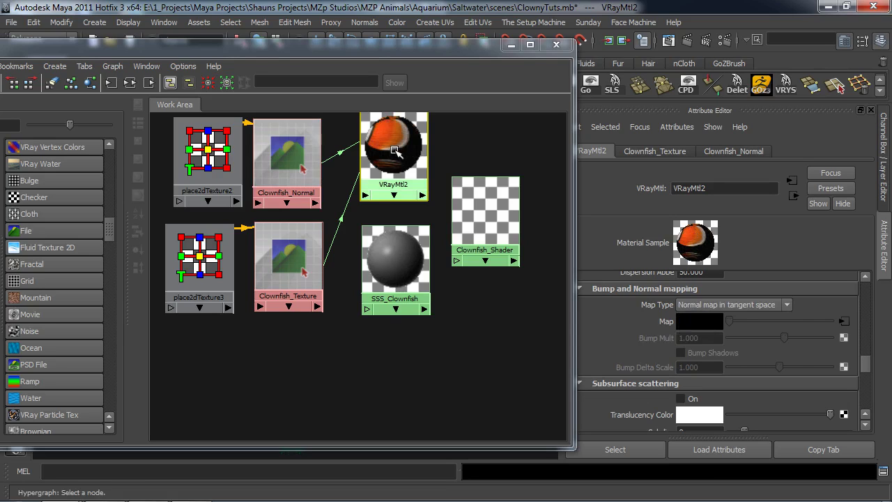
Step: Connect Clownfish_Normal to SSS_Clownfish's bump map input and set its map type to Normal map in tangent space
left_click(392, 262)
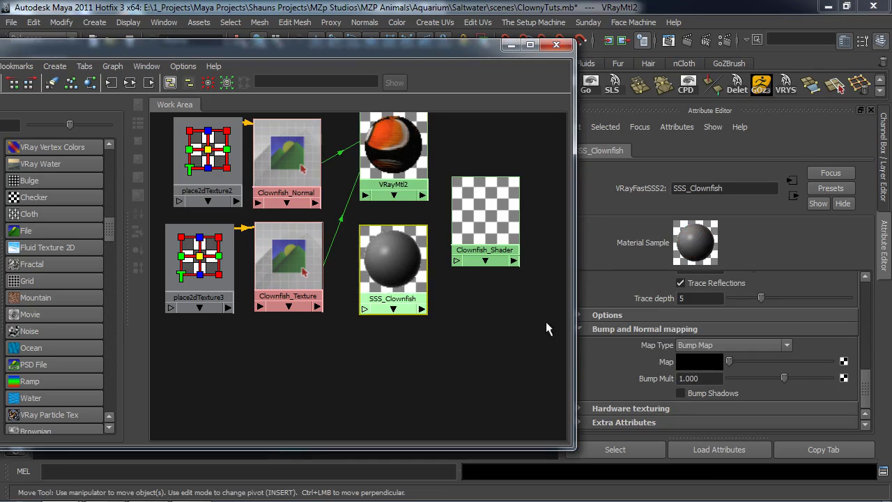
middle_click_drag(287, 164, 658, 369)
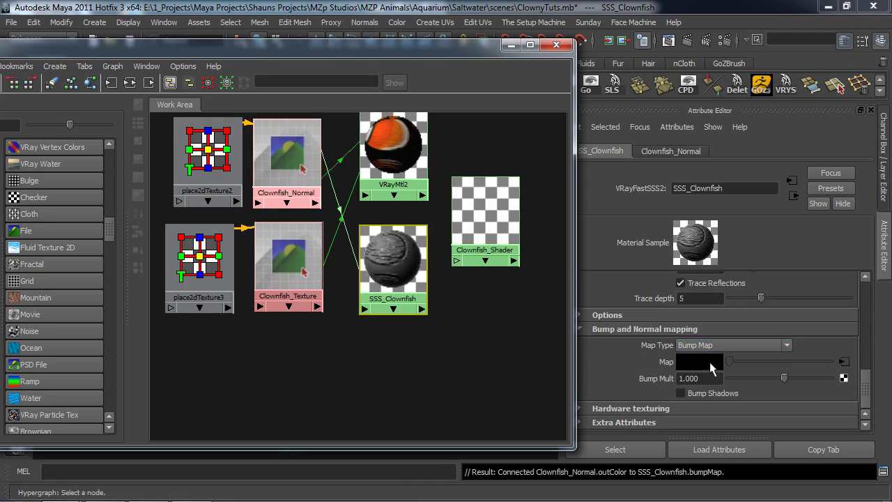
left_click(713, 345)
left_click(720, 368)
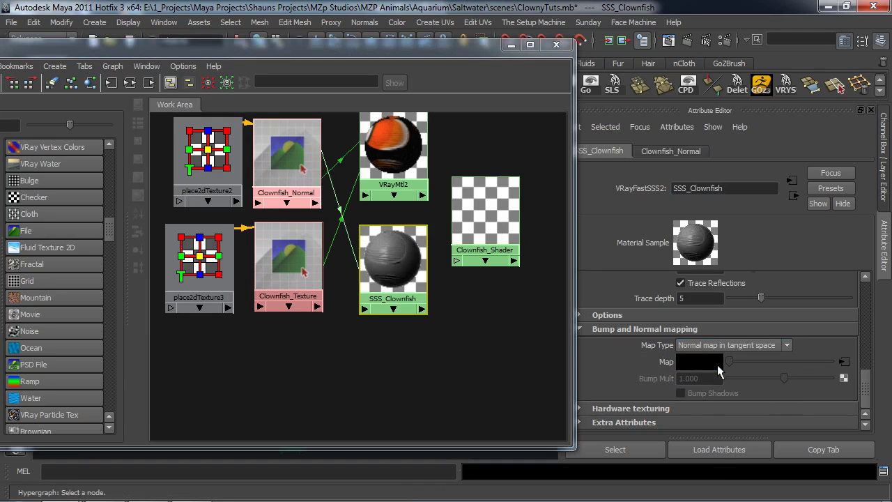
Step: Set the prepass rate of SSS_Clownfish to 0 in its general parameters
left_click_drag(864, 388, 859, 265)
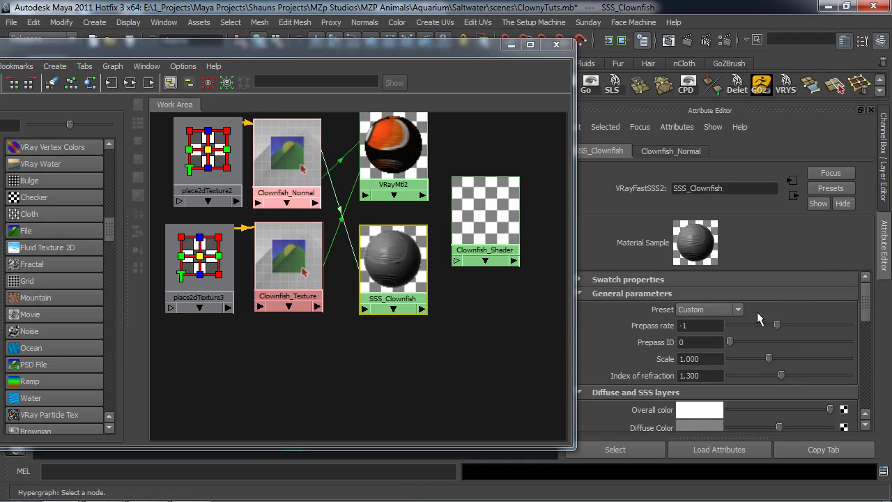
left_click(665, 325)
type("0")
key("Return")
Step: Connect Clownfish_Texture to the sub-surface color of SSS_Clownfish and set the scatter radius to 3 cm
left_click_drag(864, 310, 864, 345)
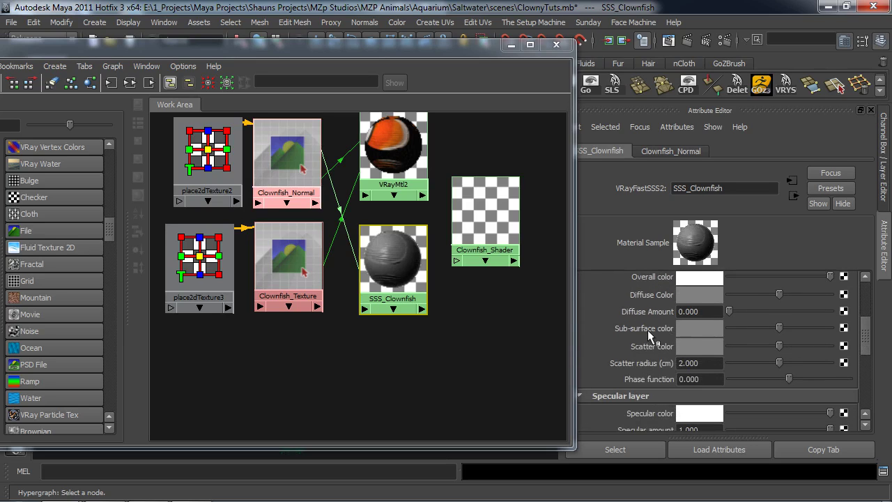
middle_click_drag(293, 279, 622, 329)
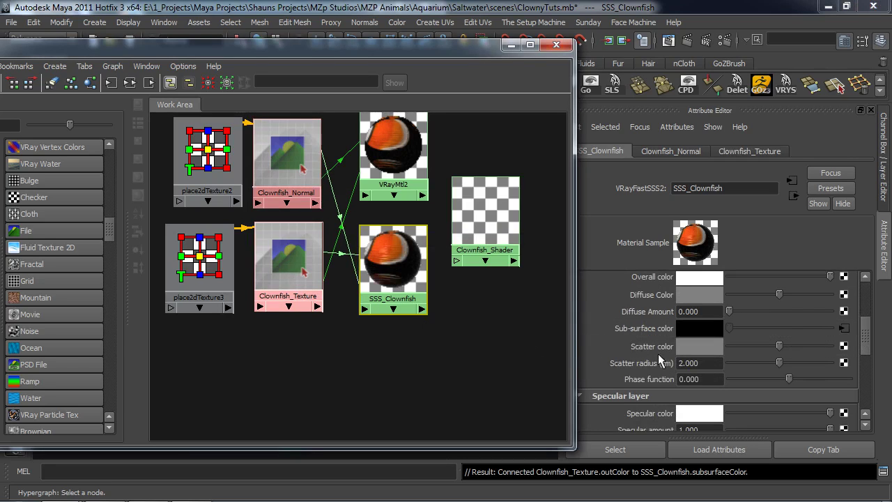
left_click(688, 365)
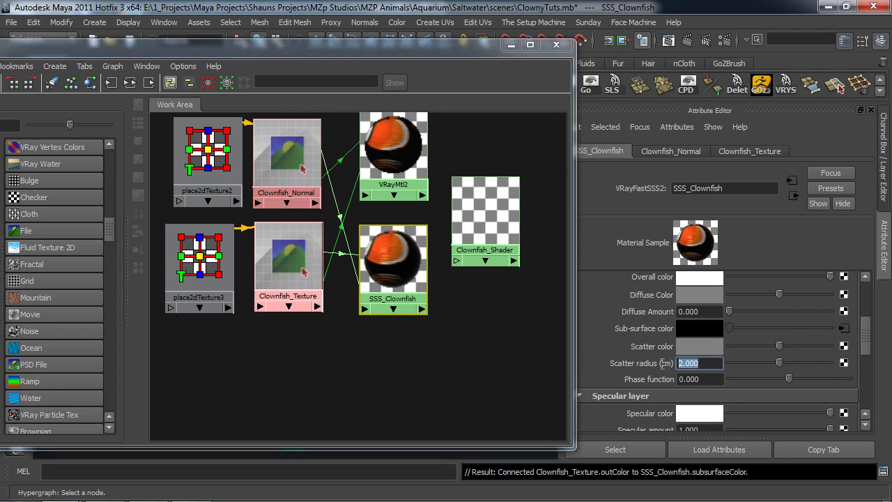
type("3")
key("Return")
Step: Darken the specular color of SSS_Clownfish, lower the specular amount to 0.283 and set specular subdivisions to 15
left_click_drag(864, 327, 861, 353)
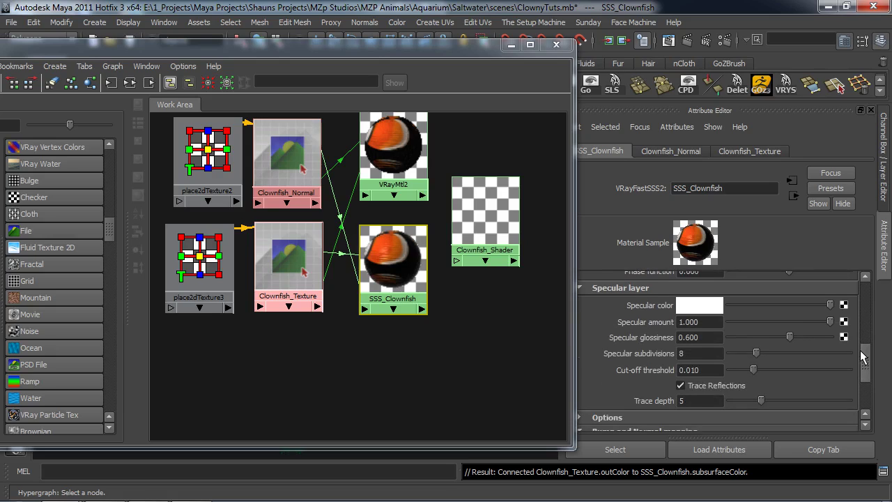
left_click_drag(829, 306, 757, 307)
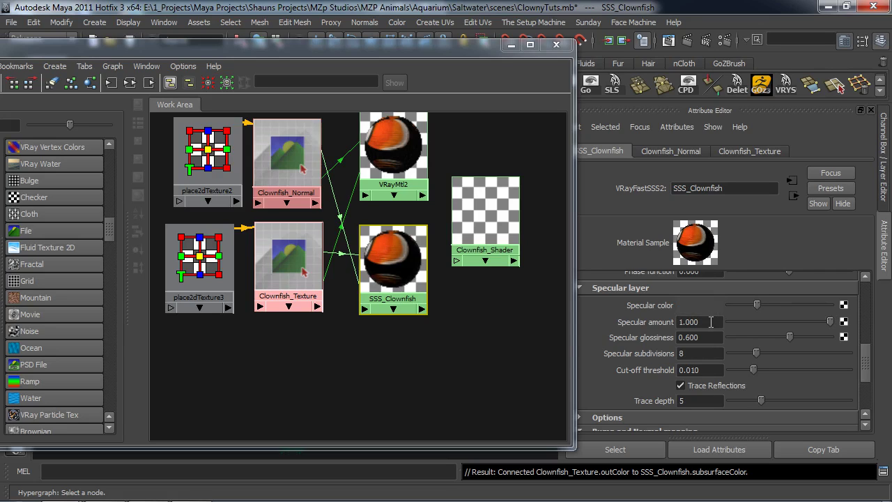
left_click_drag(830, 321, 758, 322)
double_click(696, 353)
type("15")
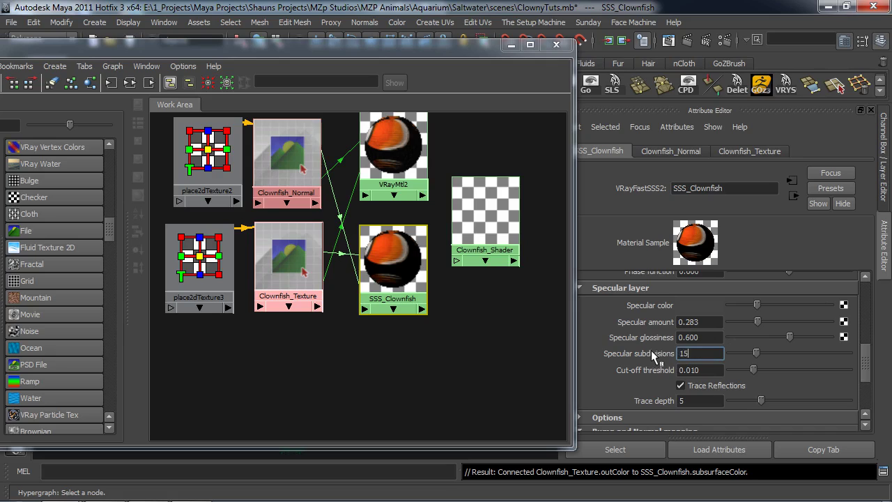
key("Return")
Step: Collapse SSS_Clownfish's specular and bump sections, expand its Options section and edit the single scatter subdivisions
left_click(667, 288)
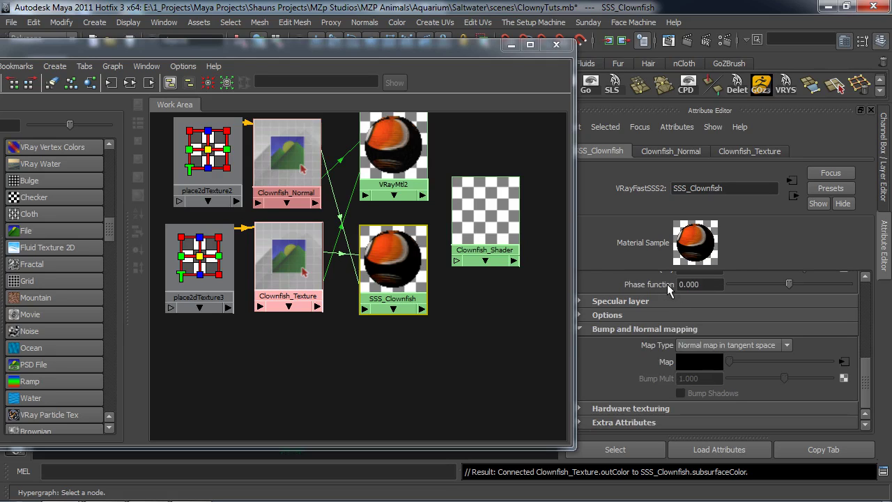
left_click(648, 328)
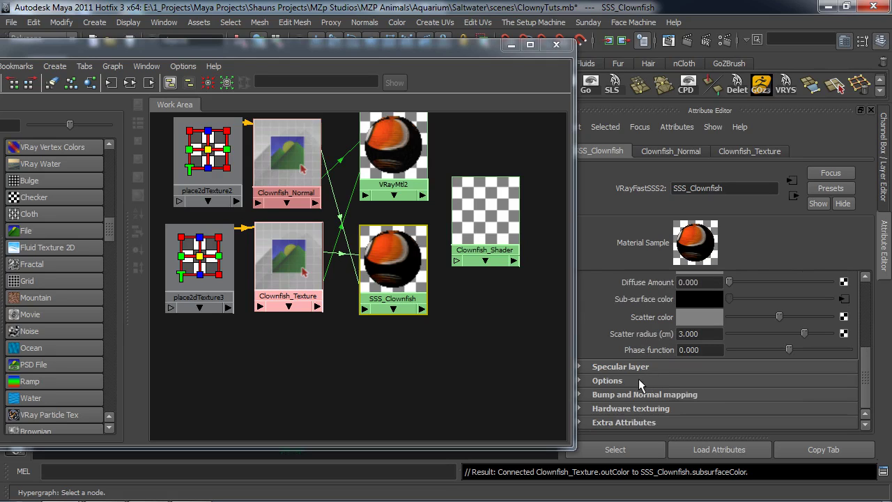
left_click(635, 379)
scroll(705, 364, "down", 3)
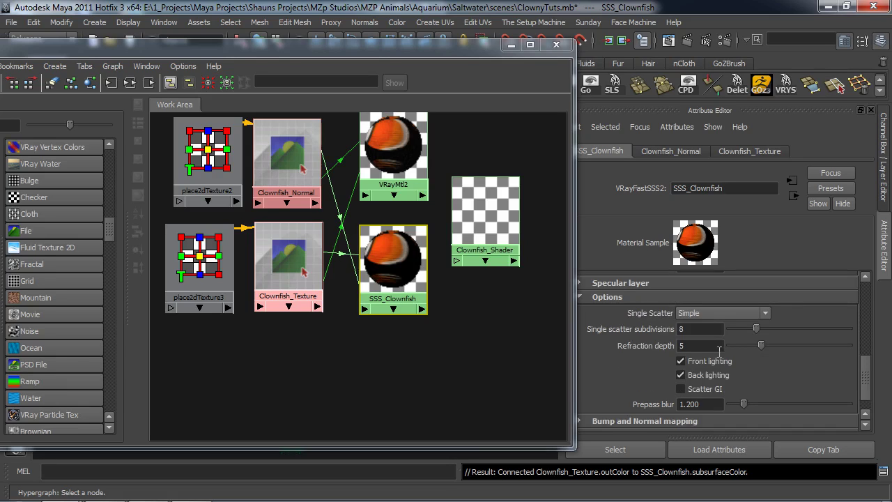
scroll(722, 348, "down", 2)
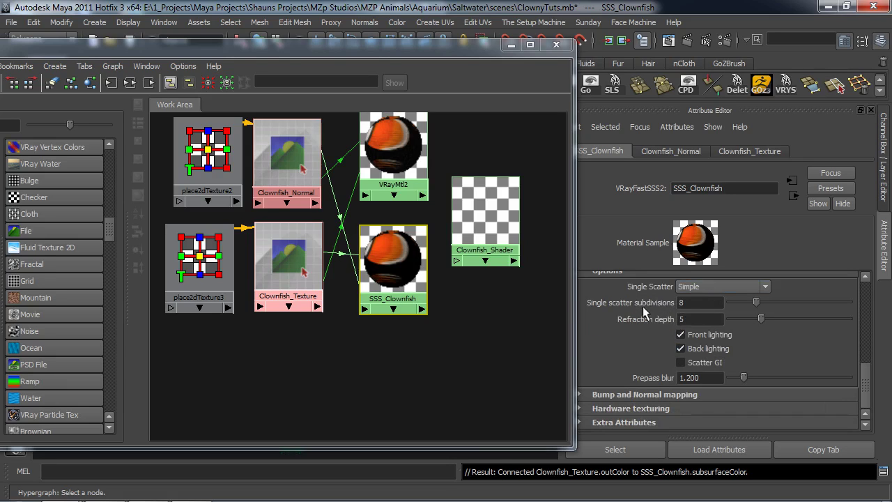
left_click_drag(694, 304, 661, 303)
key("Return")
Step: Connect SSS_Clownfish as the base material and VRayMtl2 as Coat Material 0 of the Clownfish_Shader blend
left_click_drag(485, 256, 499, 250)
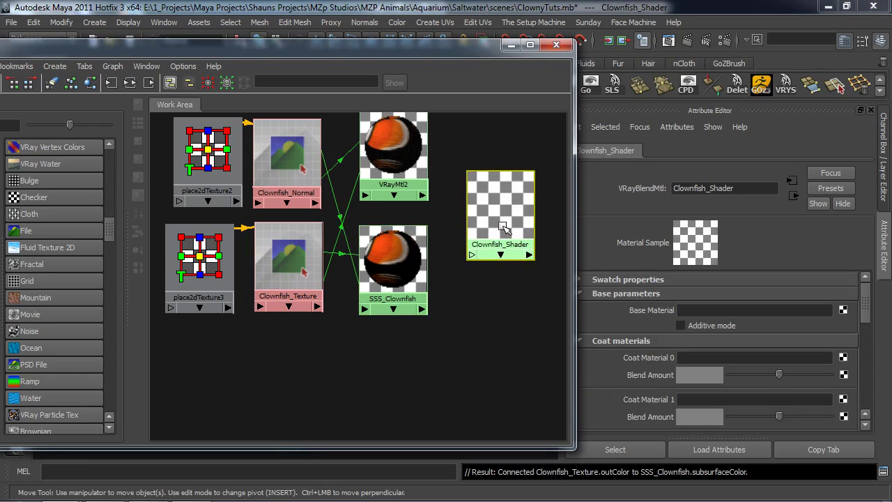
left_click_drag(452, 61, 367, 76)
middle_click_drag(310, 300, 656, 311)
middle_click_drag(283, 208, 635, 363)
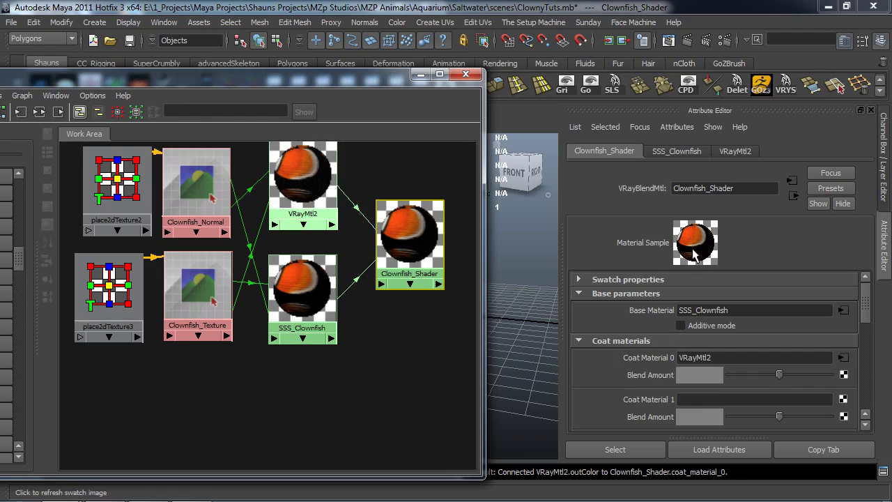
Step: Enable additive mode on Clownfish_Shader and darken the blend amount of Coat Material 0 to a dark grey
left_click(681, 325)
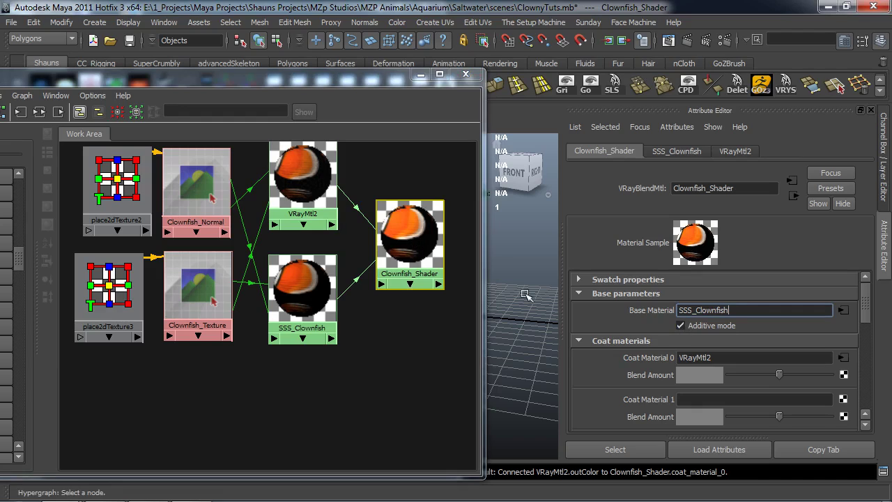
left_click_drag(779, 375, 750, 382)
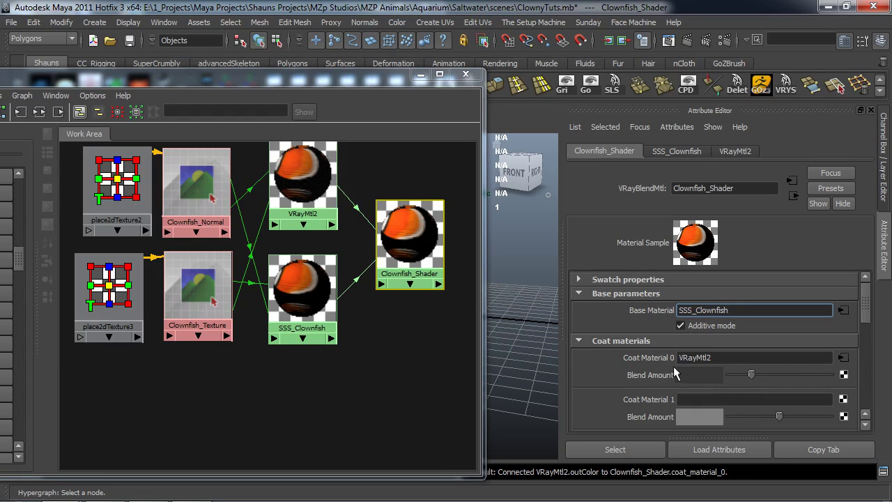
Step: Lighten the blend amount of Coat Material 0 to a mid-dark grey, minimize Hypershade, close the Attribute Editor and clear the selection
left_click_drag(749, 373, 767, 375)
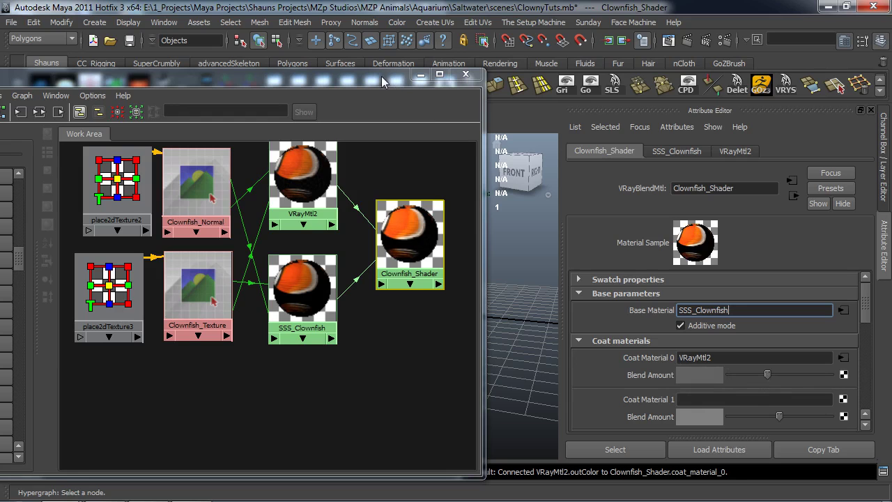
left_click(421, 74)
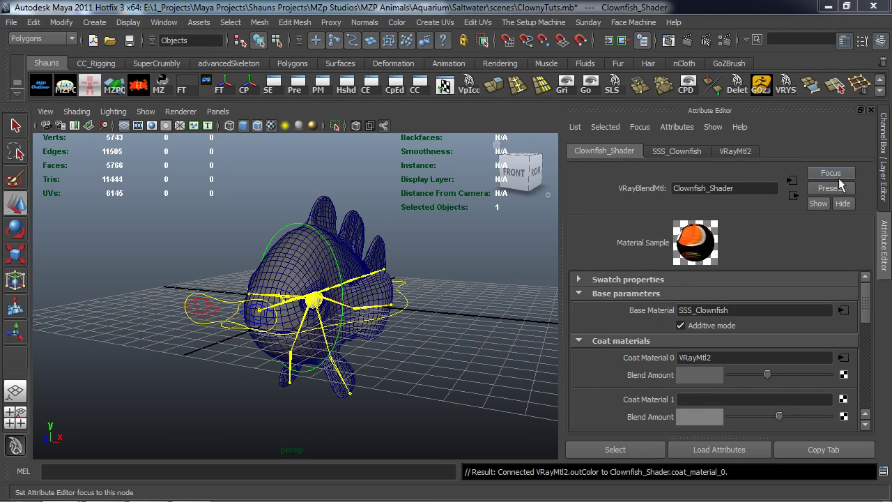
left_click(871, 110)
left_click(568, 294)
left_click_drag(590, 279, 557, 288, "alt")
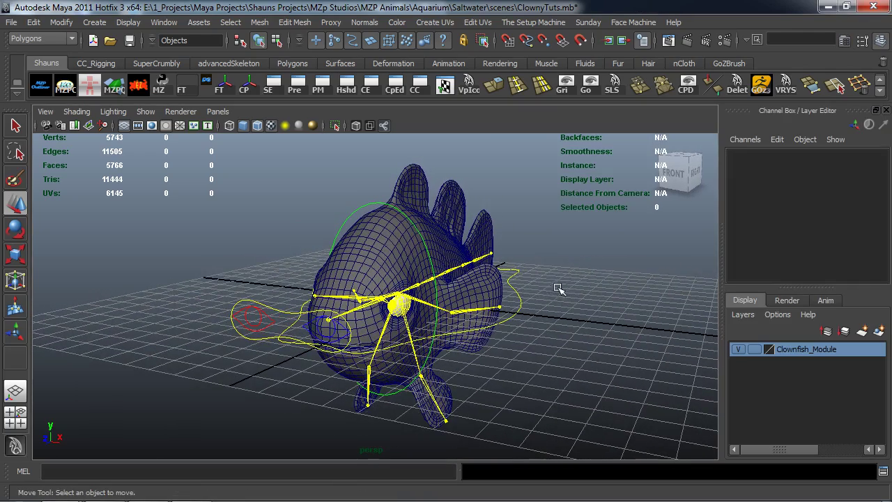
Step: Start a new keyable enum attribute on the CC_Clownfish_Main_Master control with the long name Clownfish_ColorChanger
left_click(521, 298)
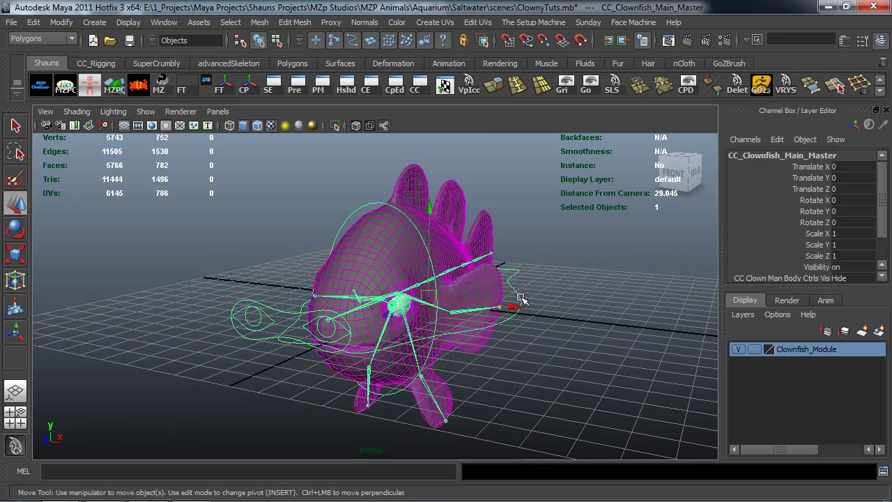
scroll(847, 216, "down", 3)
scroll(788, 247, "up", 3)
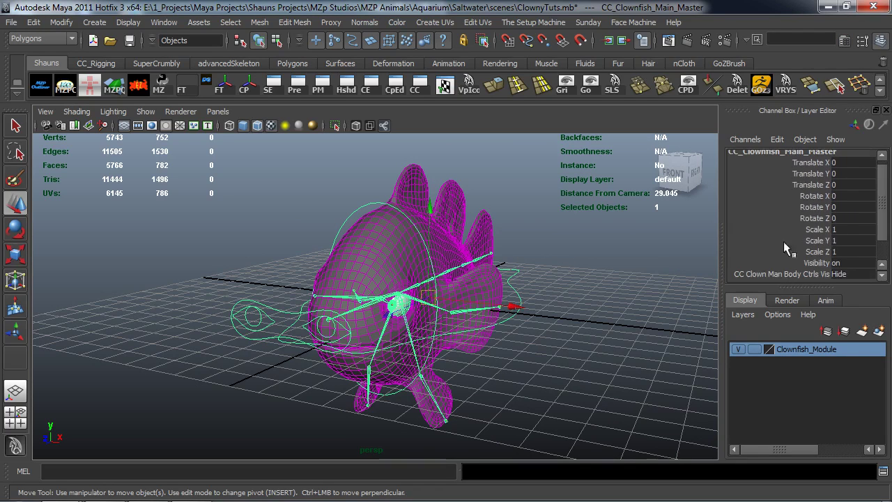
left_click(59, 23)
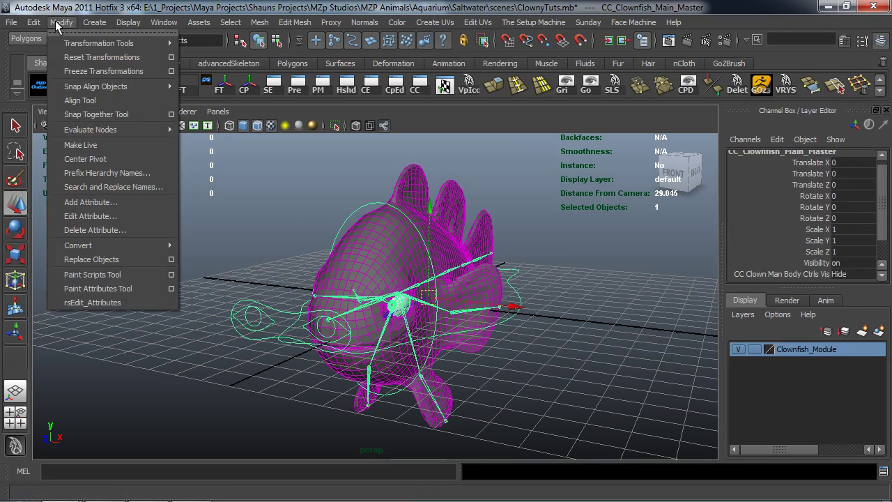
left_click(87, 201)
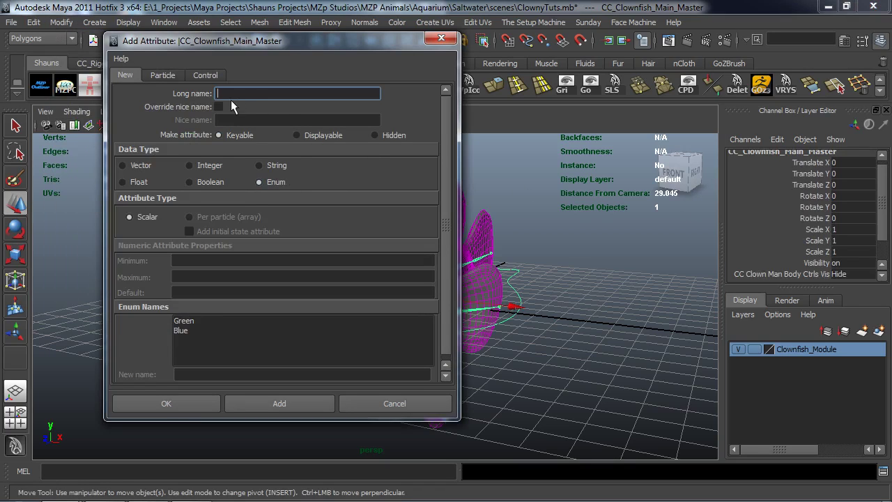
type("Clownfish_ColorChanger")
Step: Using the ClownFishtextures folder as reference, name the first three enum entries basic_Color, Blue_White and Black_White
left_click_drag(891, 105, 421, 26)
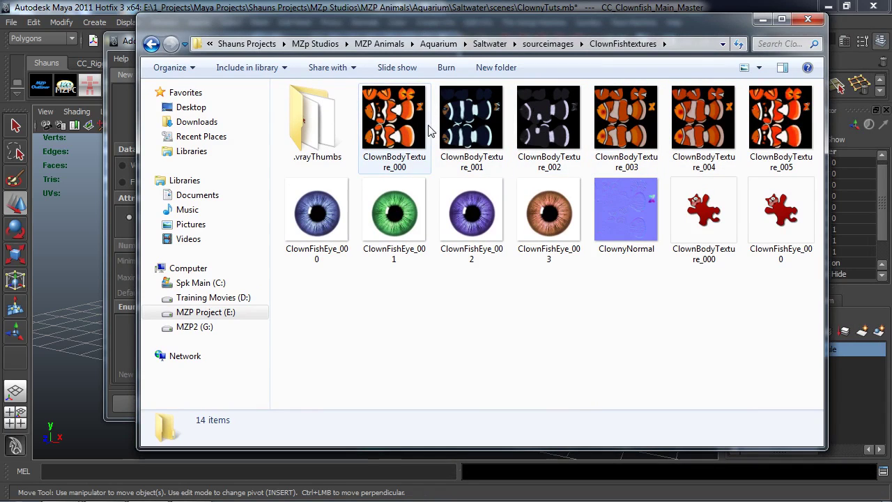
left_click_drag(347, 26, 556, 33)
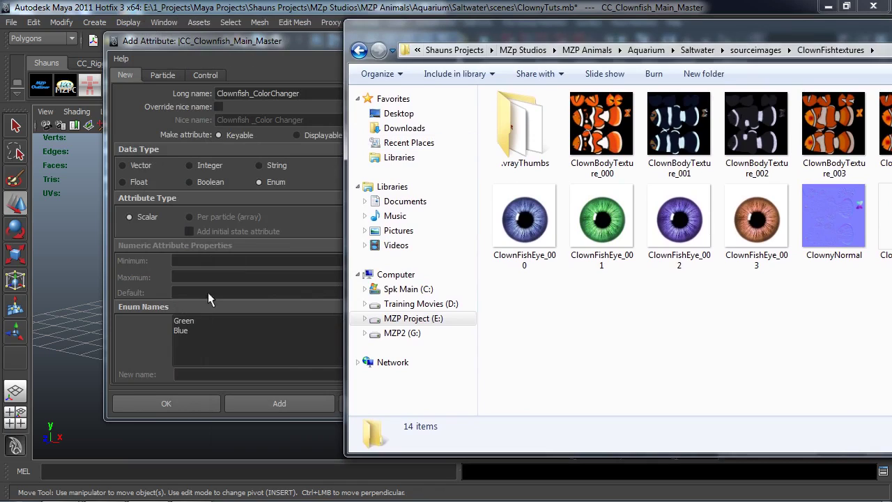
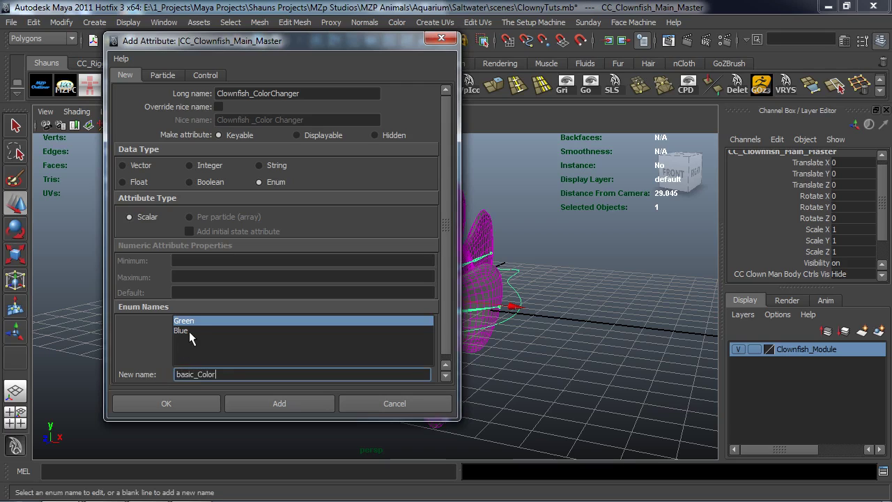
left_click(205, 374)
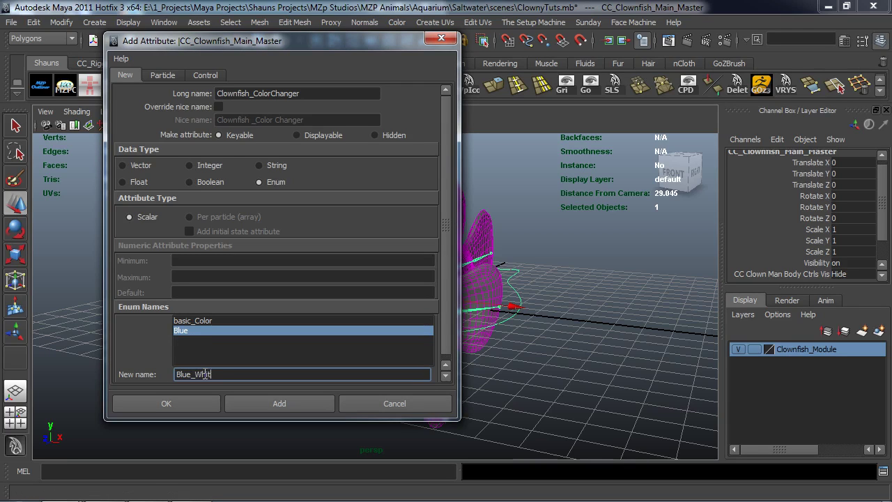
type("_White")
key("Return")
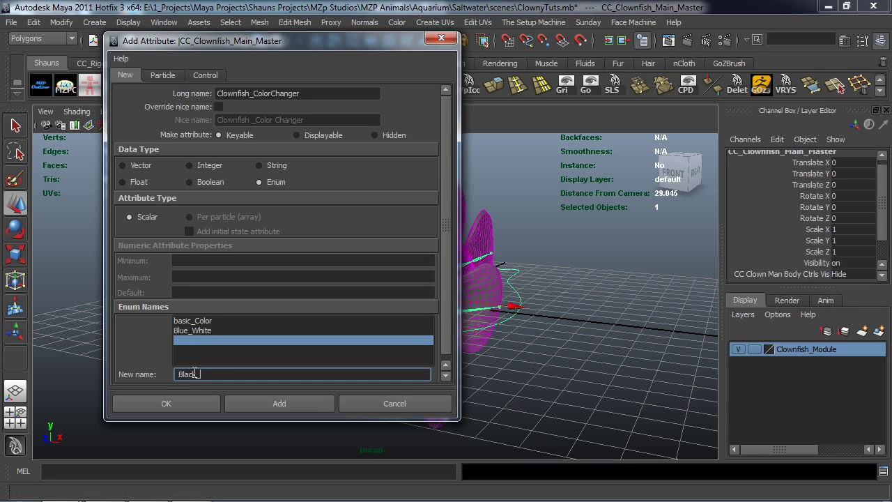
key("Return")
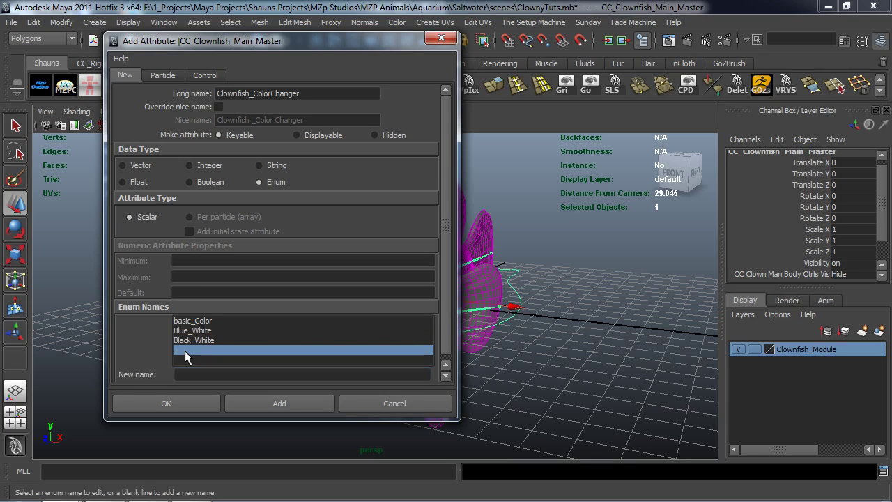
Step: Add three more enum entries named Clown_Redish, Nemo and Clown_Saturated to the new attribute
scroll(446, 352, "down", 1)
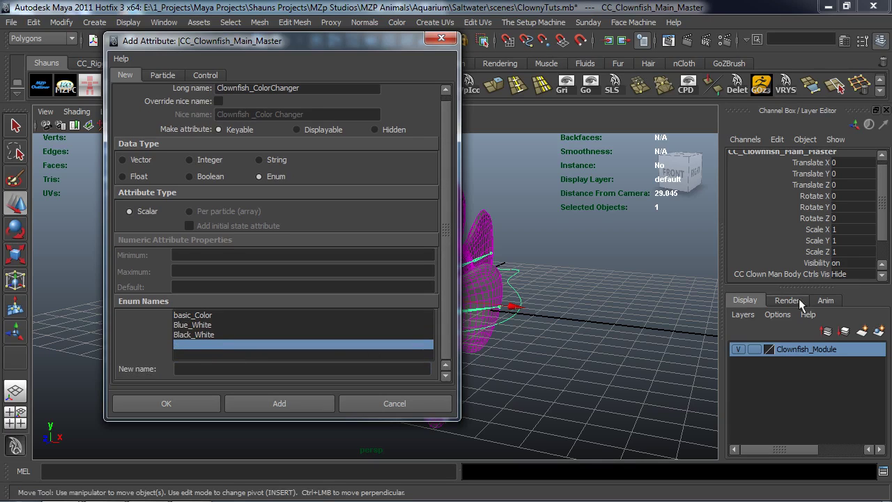
left_click(188, 369)
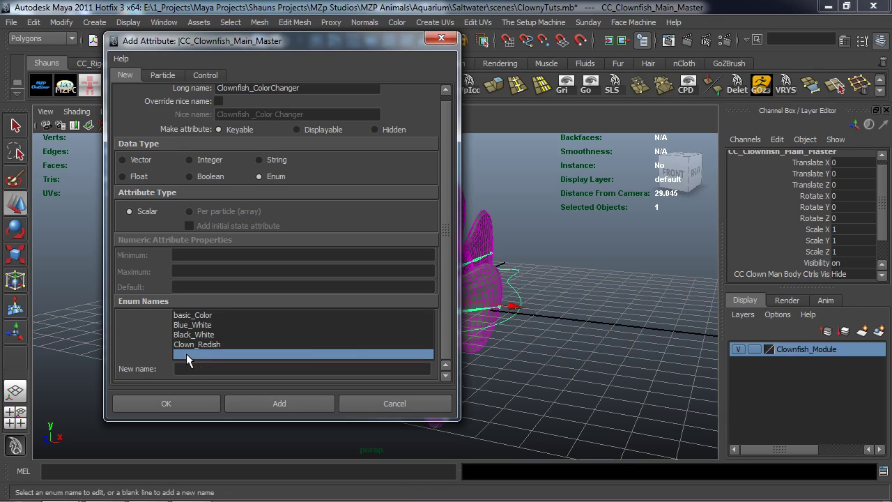
key("Return")
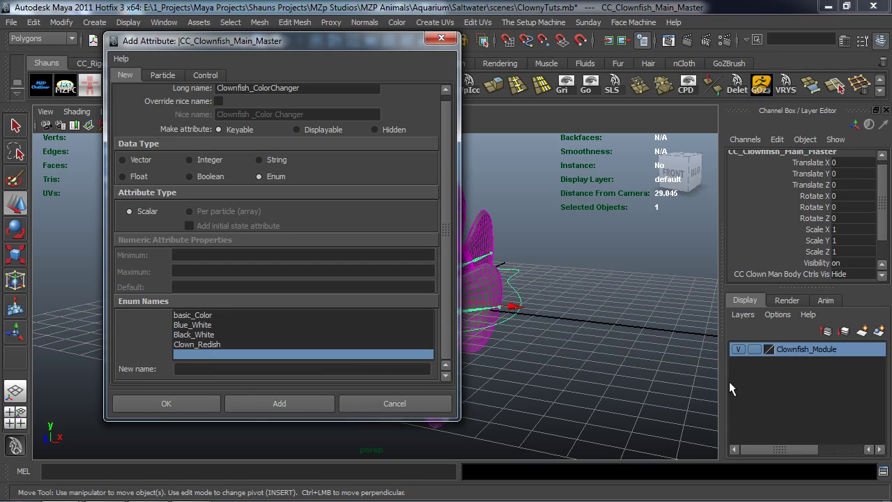
left_click(189, 368)
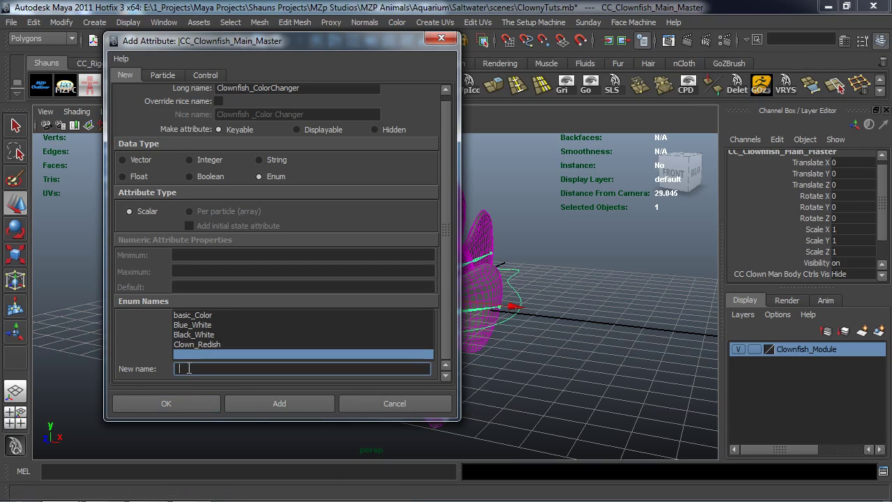
key("Return")
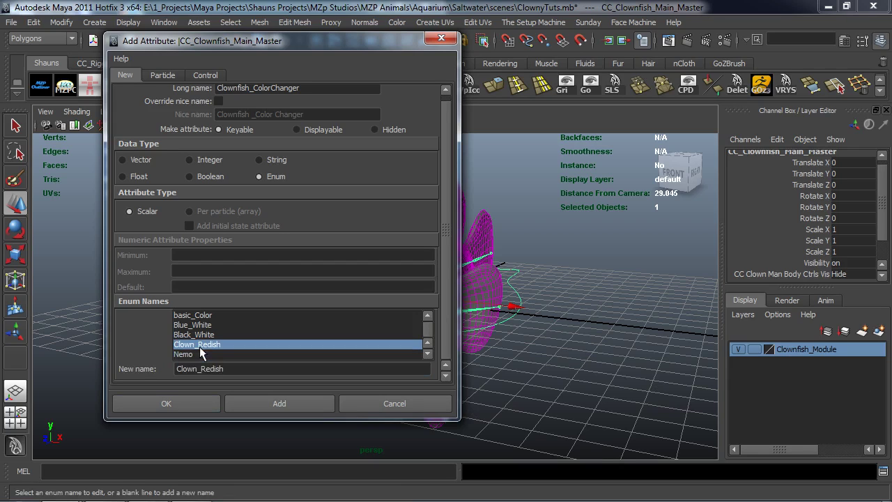
left_click(315, 354)
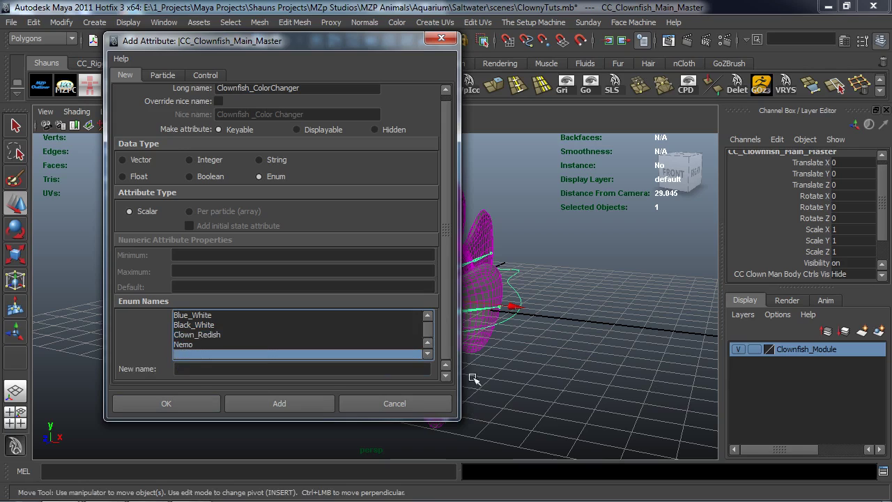
left_click(193, 368)
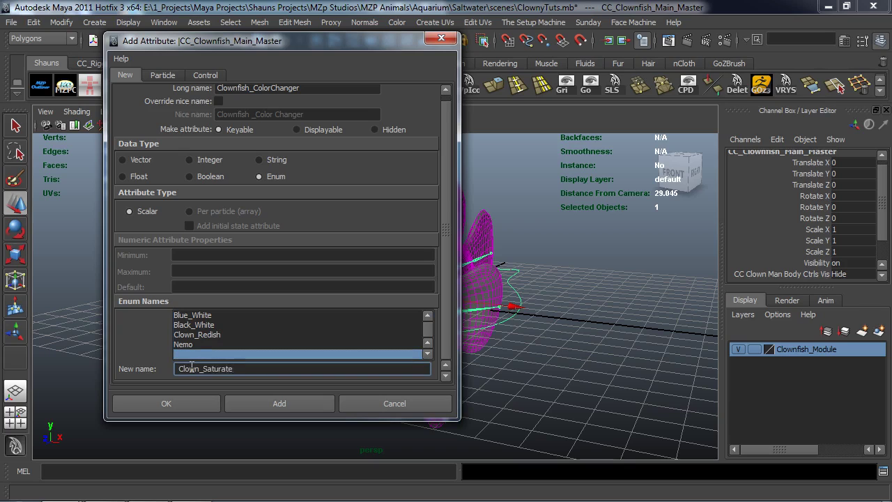
type("Clown_Saturated")
key("Return")
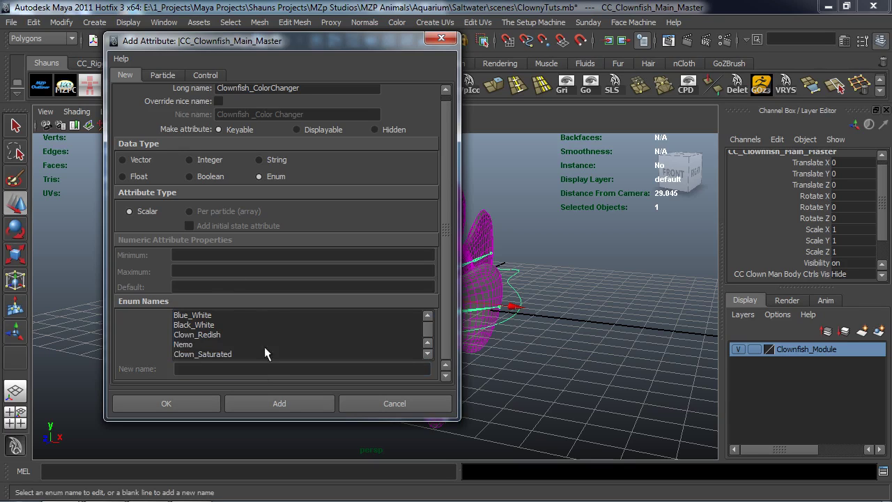
Step: Create the color changer attribute on the master control, close the Add Attribute dialog and clear the selection
left_click(264, 396)
scroll(844, 244, "down", 3)
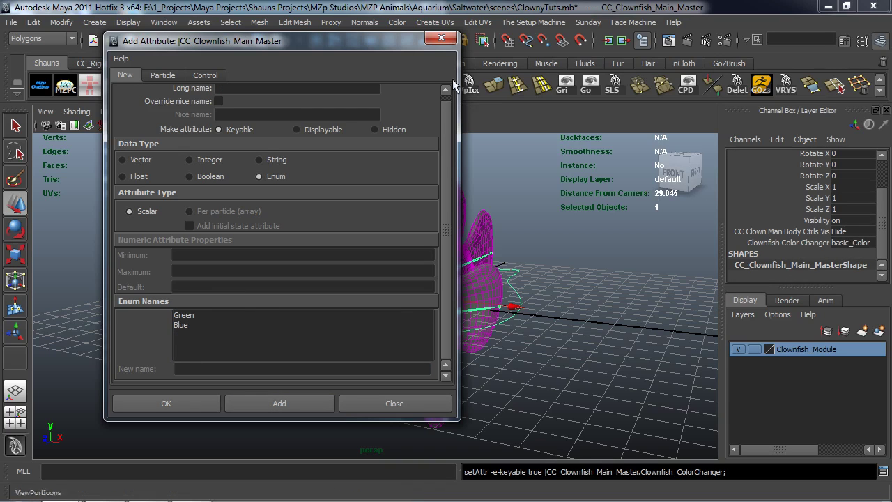
left_click(444, 42)
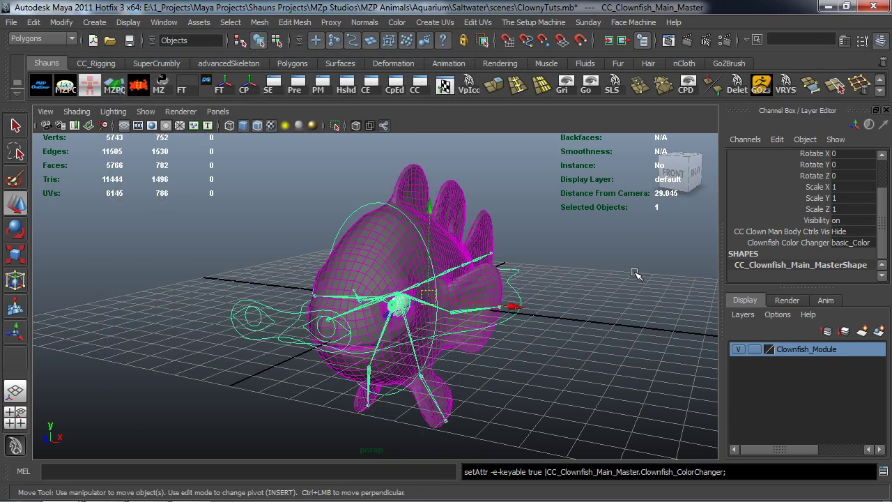
left_click(657, 285)
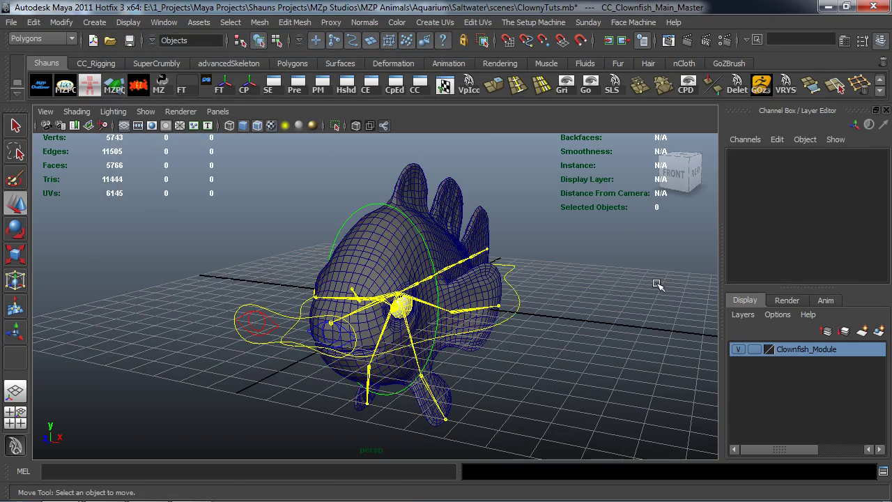
Step: Bring Hypershade back and assign Clownfish_Shader to the fish's BodyGeo mesh
left_click_drag(801, 168, 126, 51)
left_click(399, 250)
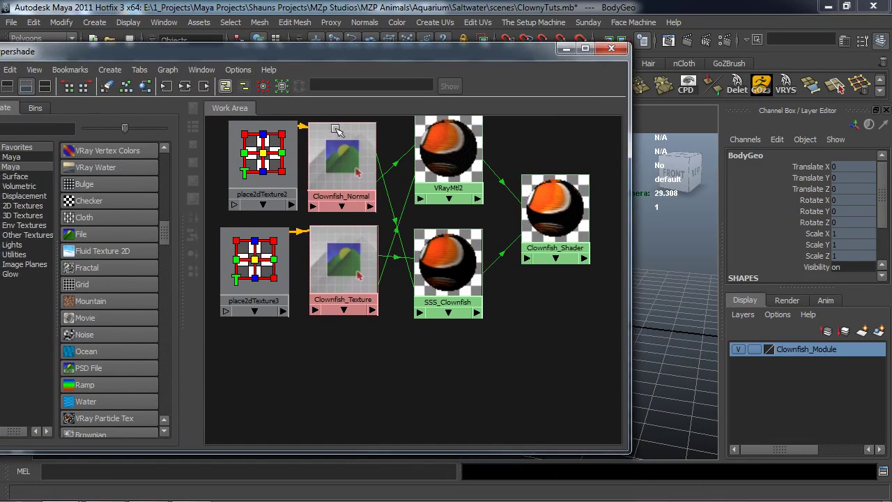
right_click(548, 204)
left_click(548, 176)
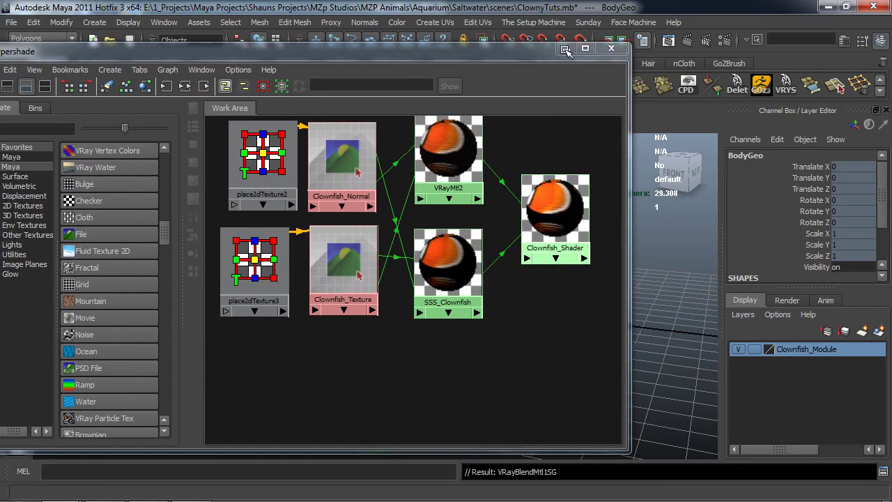
Step: Move Hypershade aside to expose the fish, switch to the Animation menu set and open the Set Driven Key window
left_click_drag(520, 53, 230, 83)
left_click_drag(622, 234, 517, 285, "alt")
key("F2")
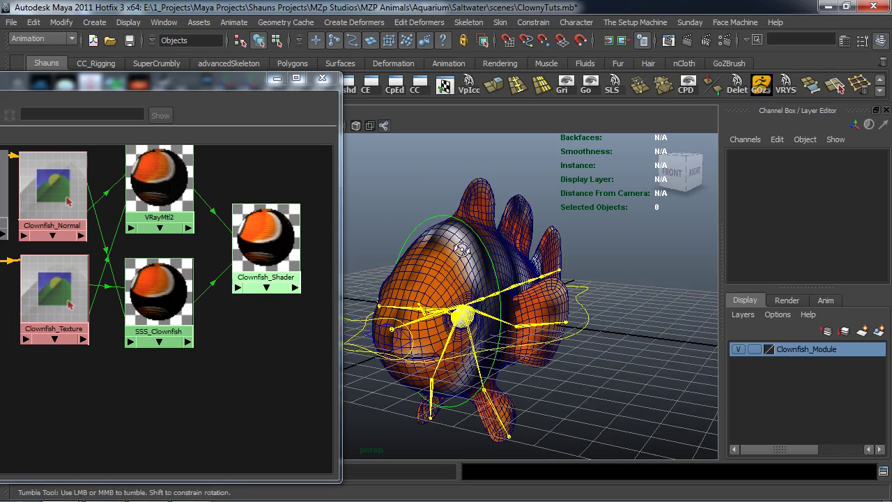
left_click_drag(462, 250, 449, 252, "alt")
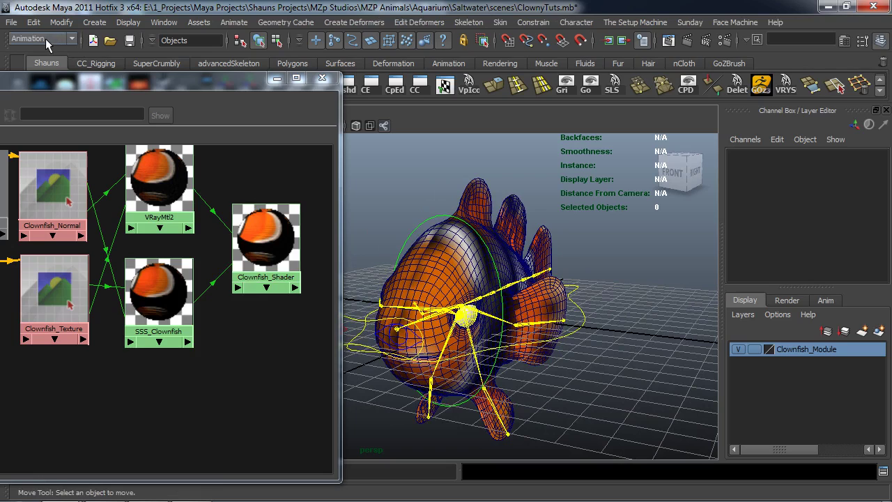
left_click(234, 22)
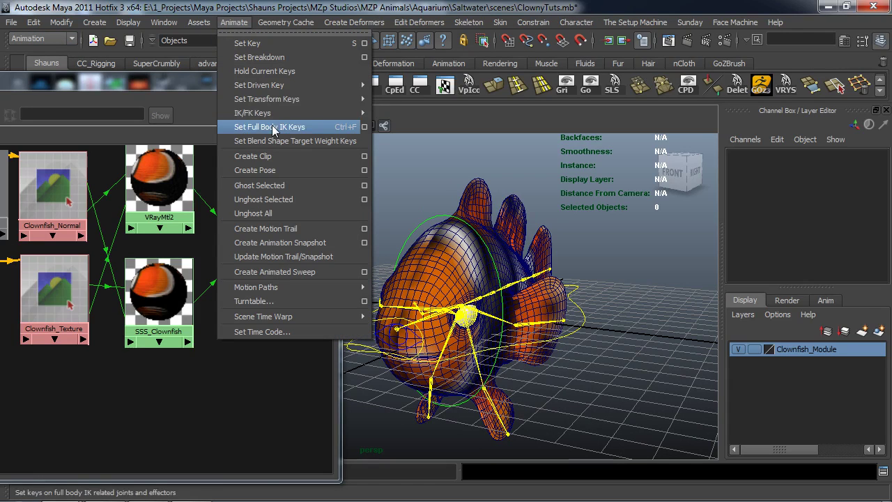
mouse_move(278, 86)
left_click(399, 93)
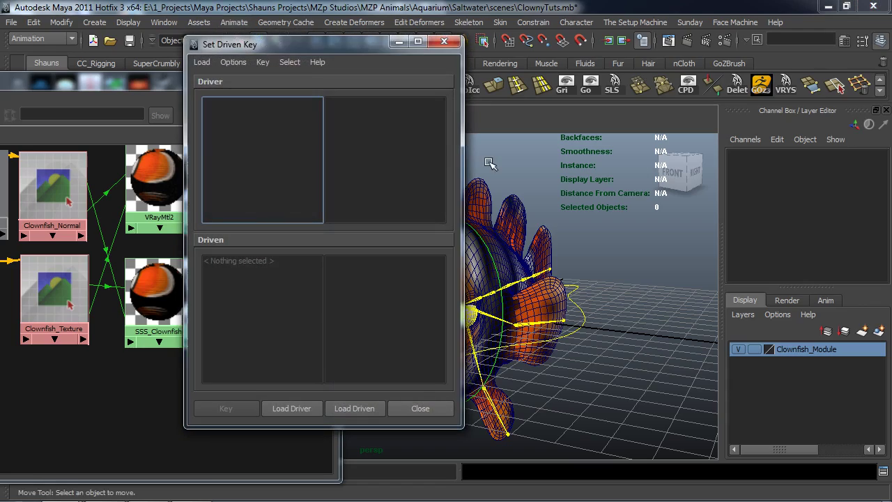
Step: Load the CC_Clownfish_Main_Master control as the driver in Set Driven Key
left_click_drag(362, 39, 290, 38)
left_click_drag(634, 252, 578, 286, "alt")
left_click(591, 264)
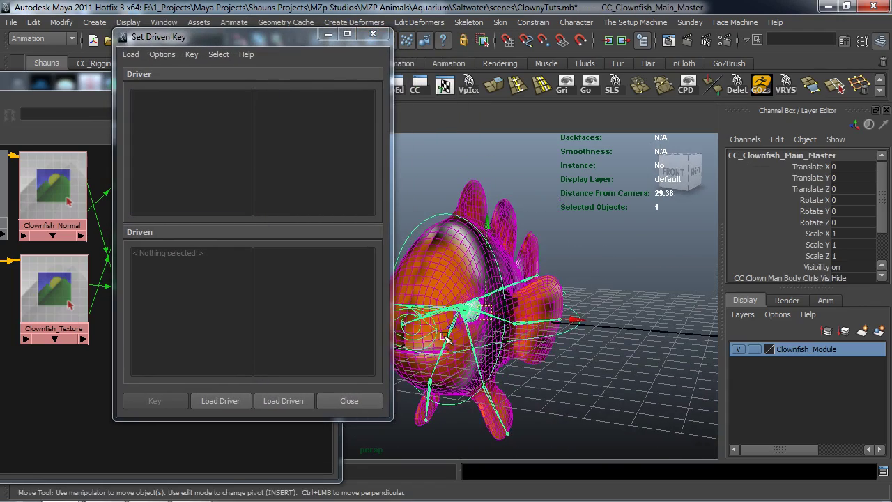
left_click(220, 401)
left_click_drag(258, 45, 723, 30)
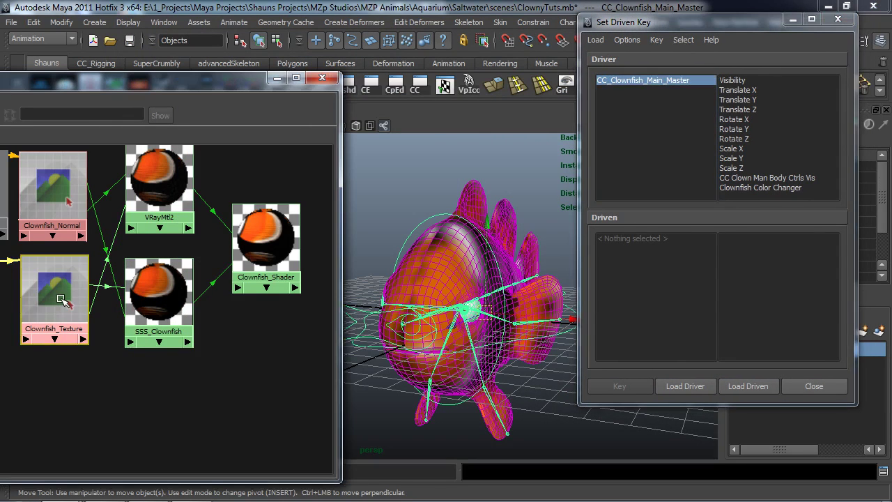
Step: Load Clownfish_Texture as the driven node and pair the driver's Clownfish Color Changer attribute with its Frame Extension
left_click(61, 299)
left_click_drag(675, 27, 569, 29)
left_click(642, 383)
scroll(662, 320, "down", 1)
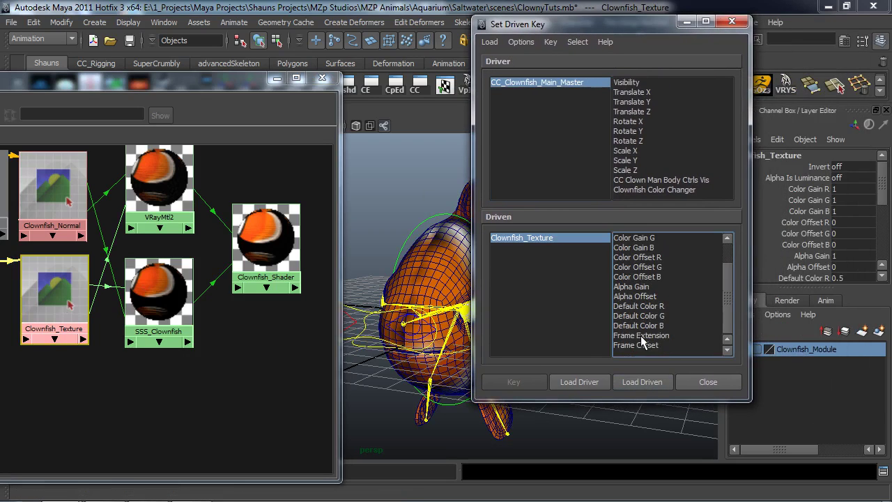
left_click(628, 189)
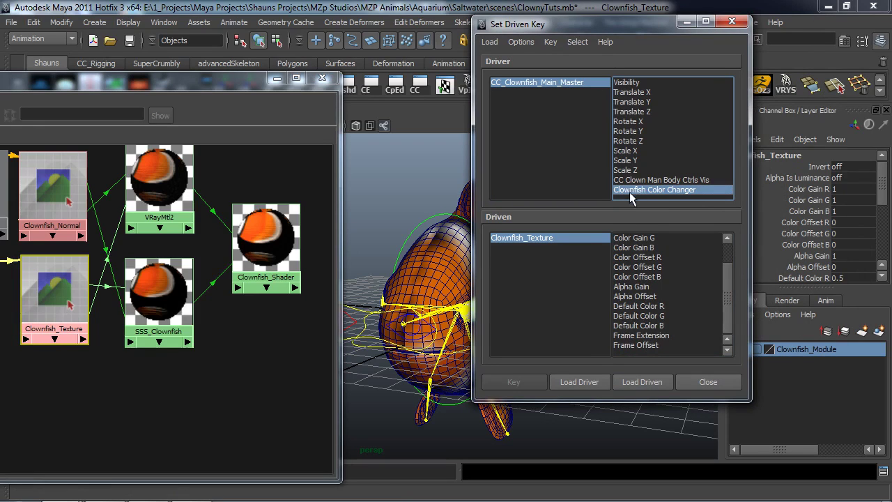
left_click(649, 336)
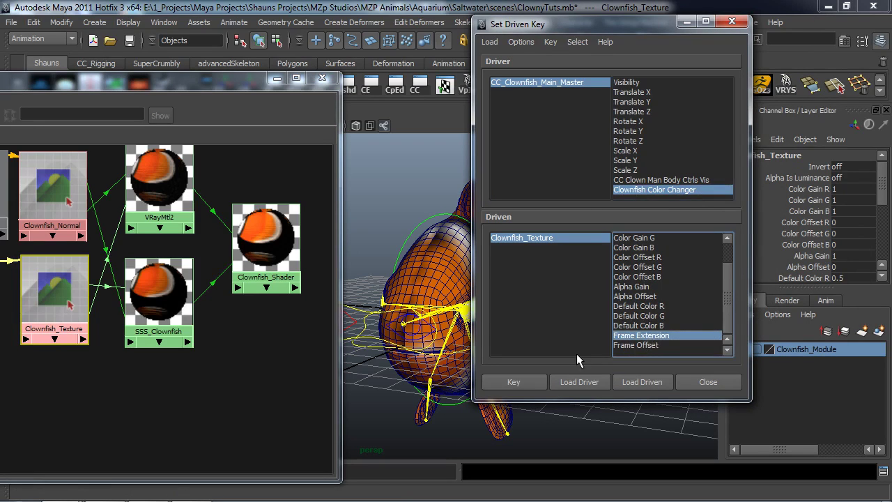
Step: Try keying the master control's Clownfish Color Changer at basic_Color against the texture's existing Frame Extension value
left_click_drag(647, 28, 392, 40)
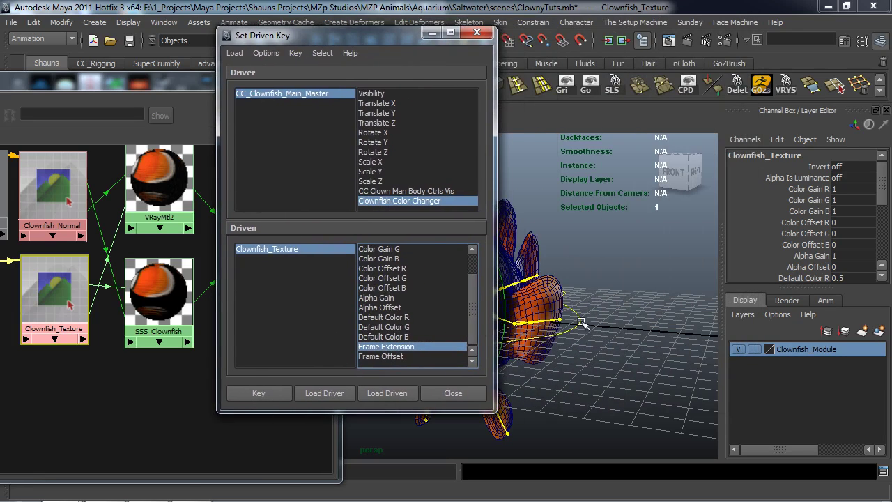
left_click(580, 321)
scroll(848, 232, "down", 2)
left_click(854, 244)
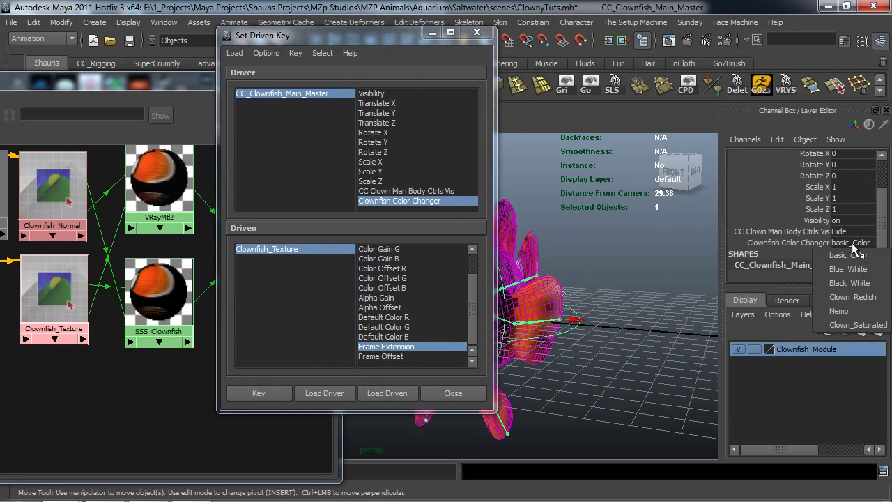
left_click(852, 256)
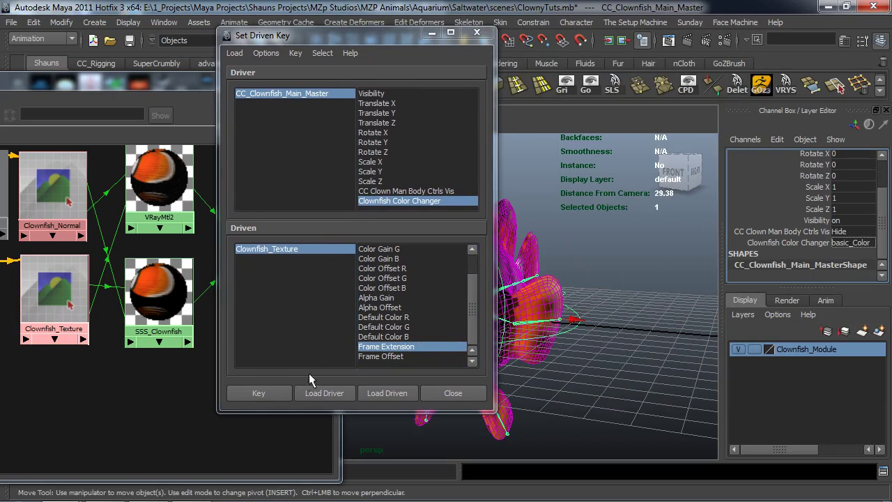
left_click(278, 391)
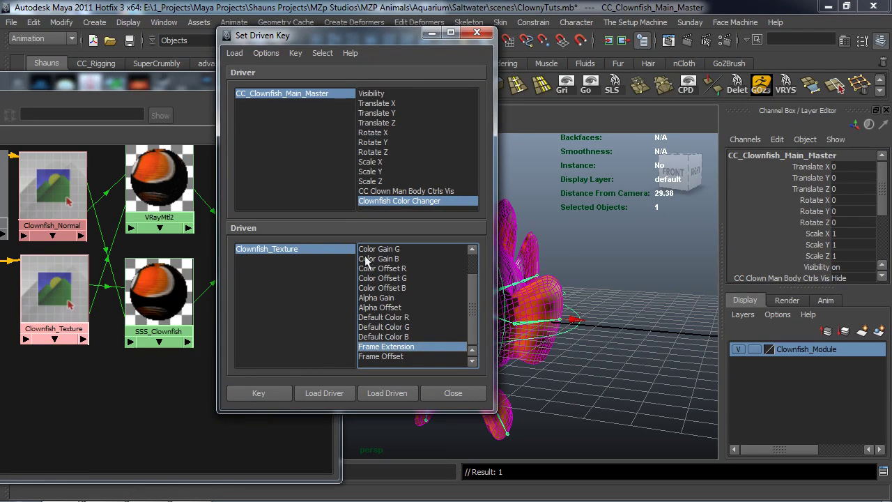
Step: Switch Clownfish Color Changer to Blue_White and break the driven connection on Clownfish_Texture's Frame Extension
scroll(839, 249, "down", 2)
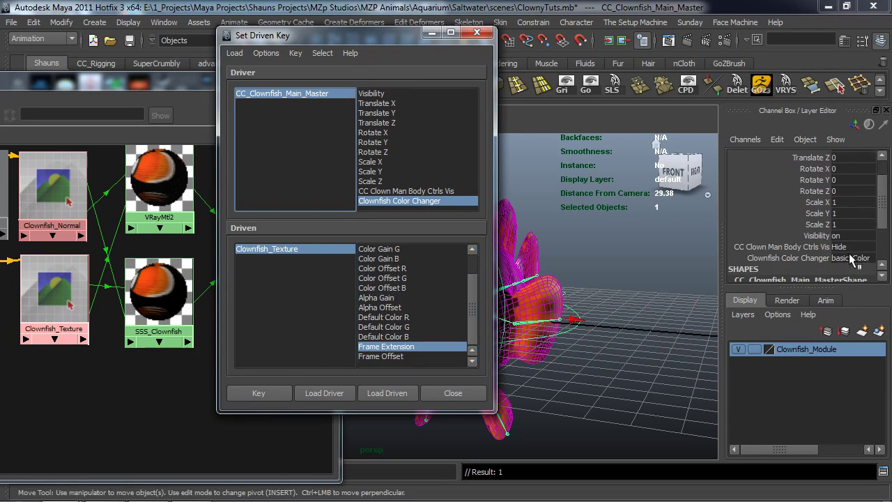
left_click(852, 258)
left_click(848, 284)
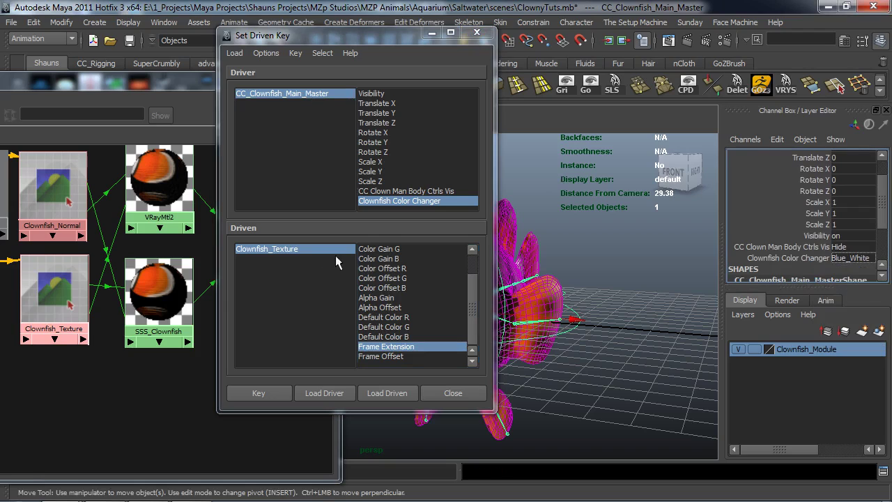
left_click(307, 252)
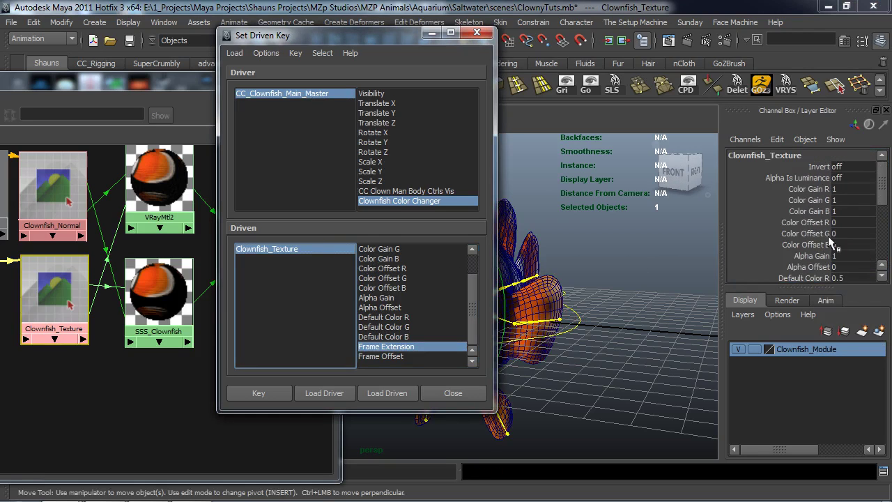
scroll(843, 249, "down", 3)
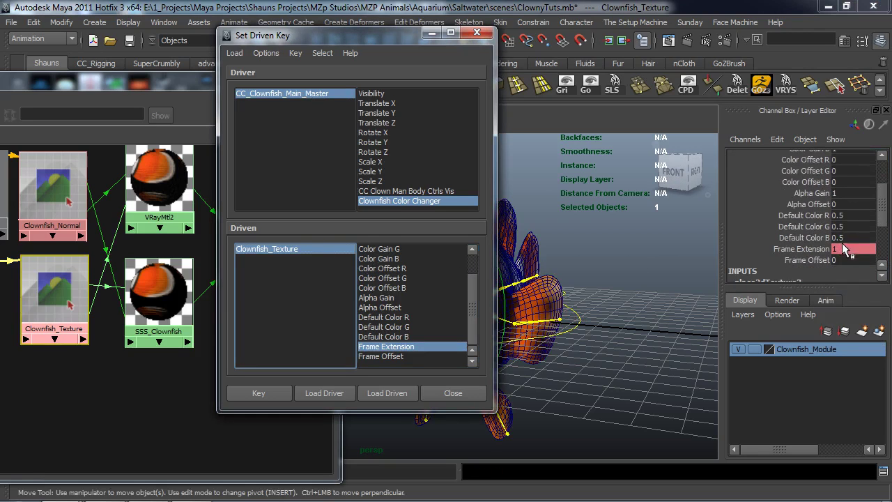
right_click(787, 250)
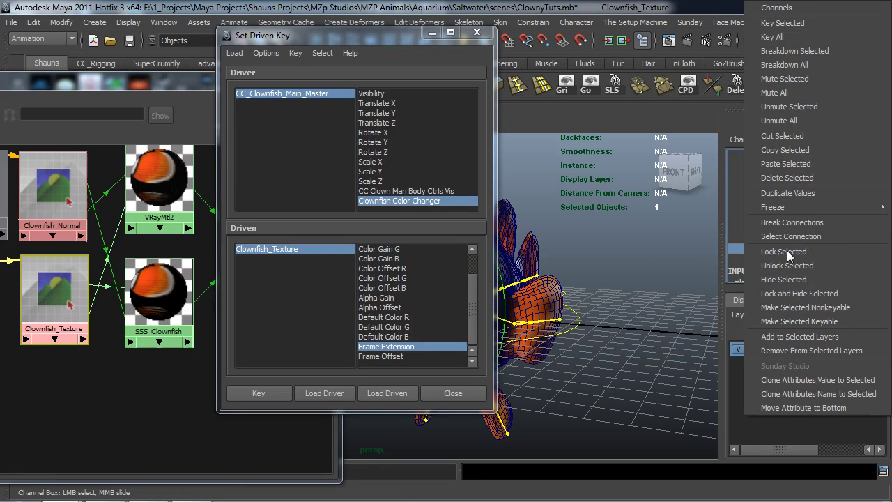
left_click(789, 223)
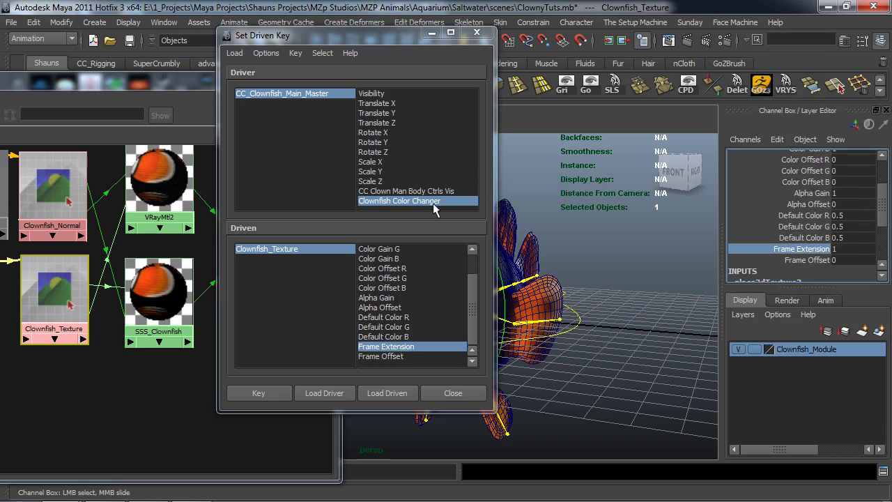
Step: Set Clownfish_Texture's Frame Extension to 0 and the master's Clownfish Color Changer to basic_Color, and key that driven pair
left_click(838, 249)
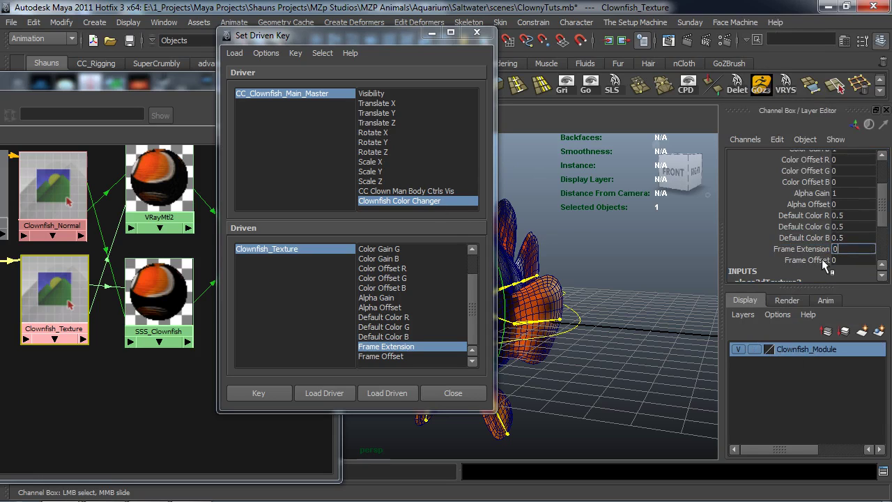
key("Return")
left_click(304, 92)
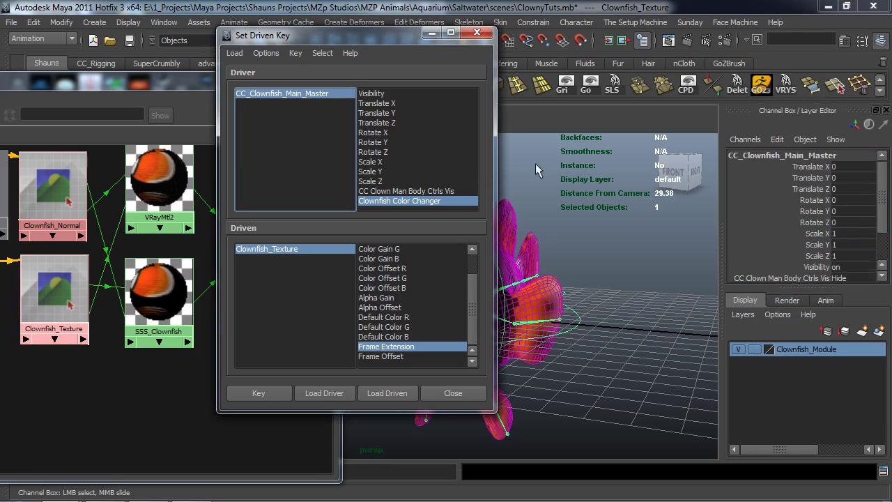
left_click(841, 243)
left_click(848, 257)
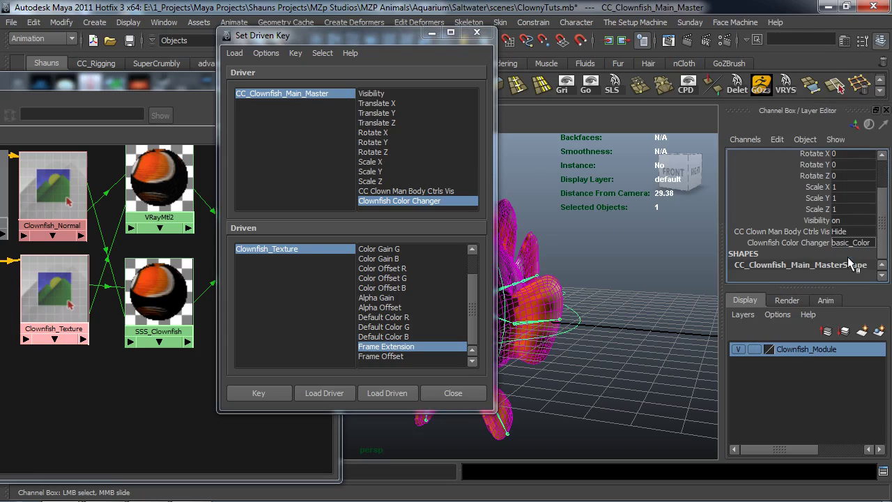
left_click(262, 395)
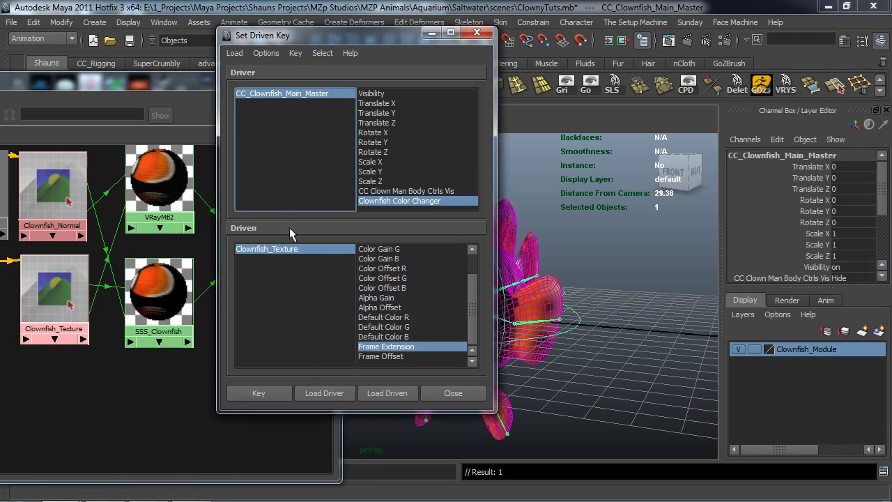
Step: Set Clownfish Color Changer to Blue_White and the texture's Frame Extension to 1, and set a driven key
scroll(836, 225, "down", 3)
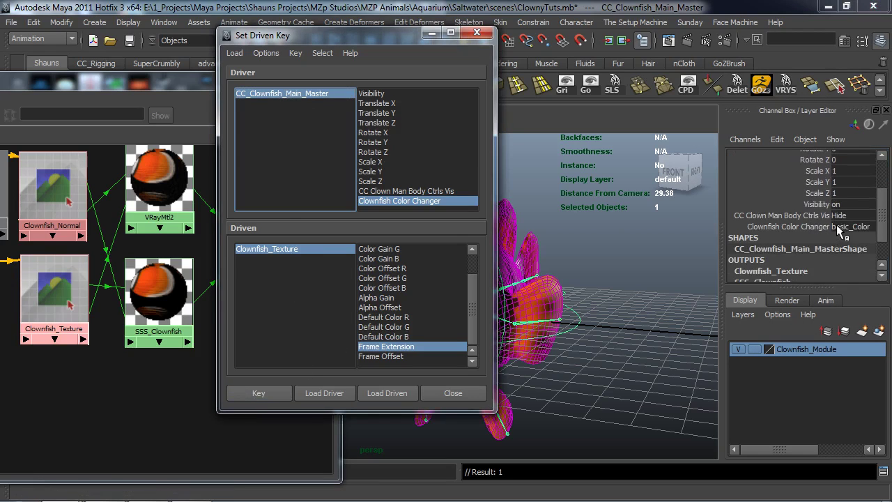
left_click(846, 228)
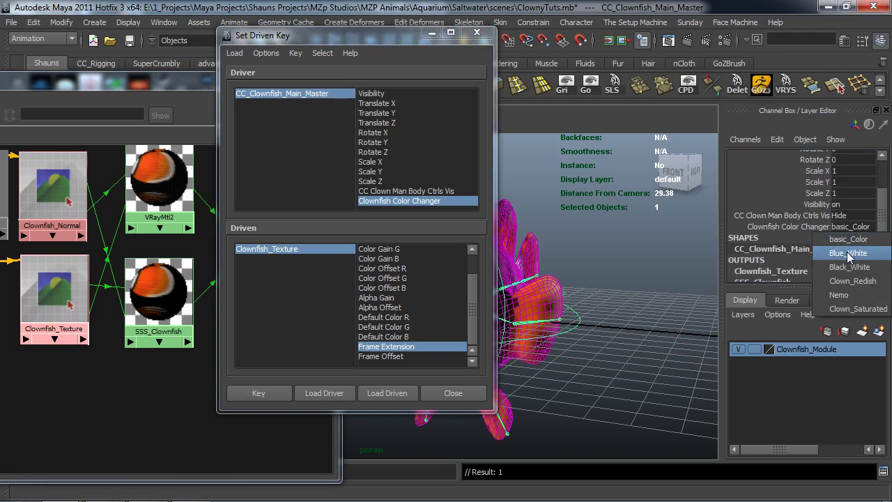
left_click(849, 254)
left_click(291, 251)
scroll(844, 207, "down", 5)
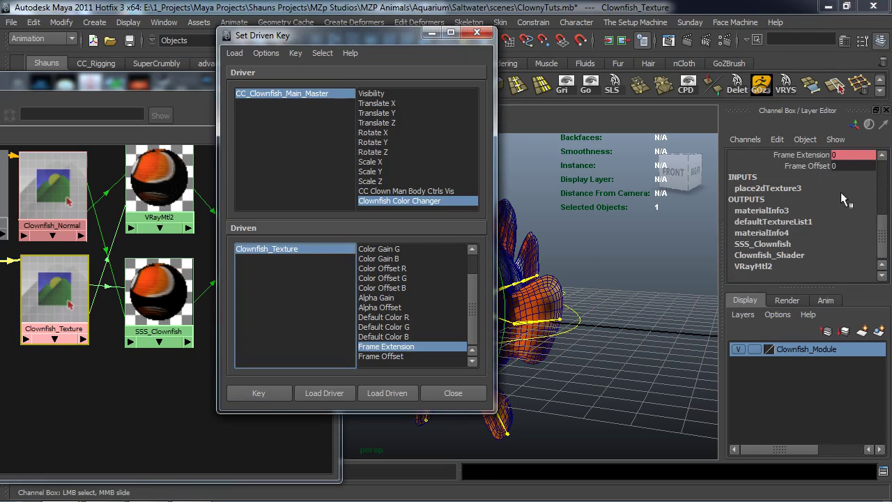
left_click(835, 154)
key("Return")
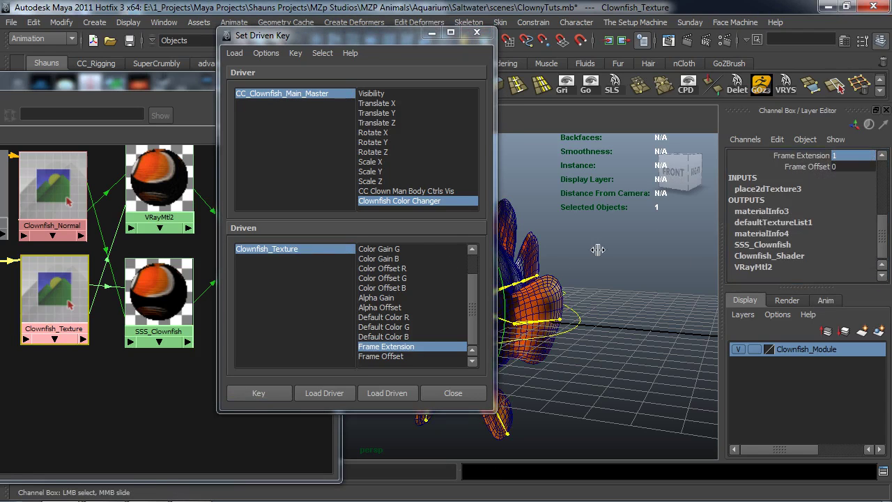
left_click(256, 393)
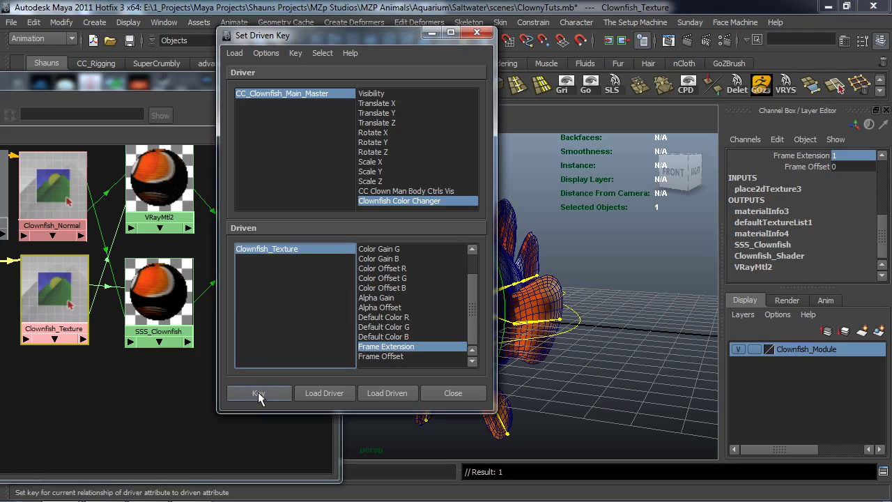
Step: Key the Black_White option of Clownfish Color Changer to a Frame Extension of 2 on Clownfish_Texture
left_click(292, 101)
scroll(822, 223, "down", 2)
left_click(849, 226)
left_click(850, 267)
left_click(307, 253)
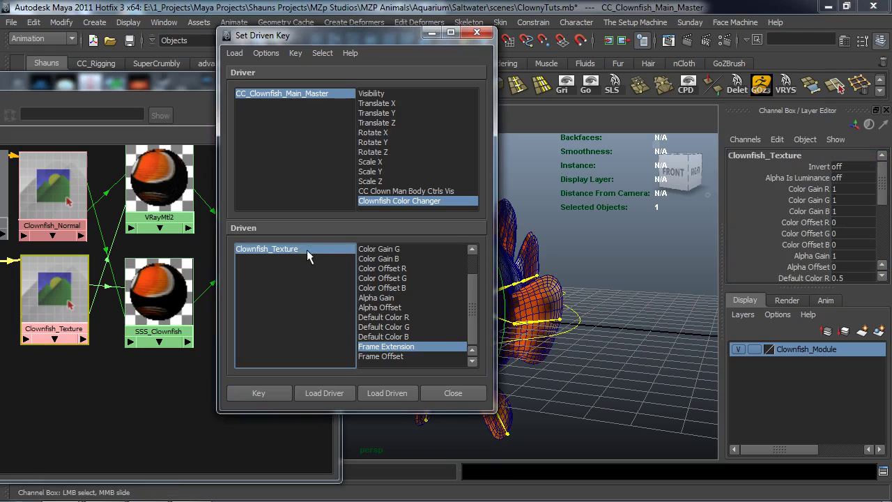
scroll(843, 234, "down", 2)
left_click(848, 218)
type("2")
key("Return")
left_click(260, 393)
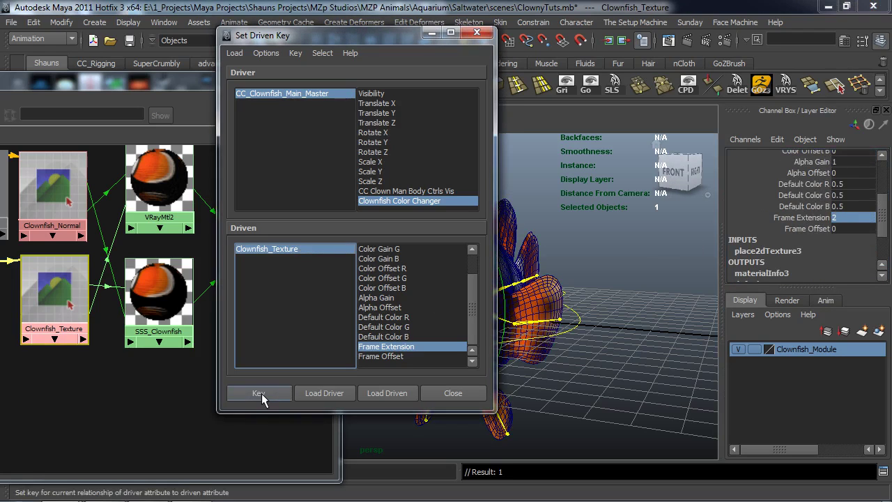
Step: Key the Clown_Redish option of Clownfish Color Changer to a Frame Extension of 3 on Clownfish_Texture
left_click(292, 98)
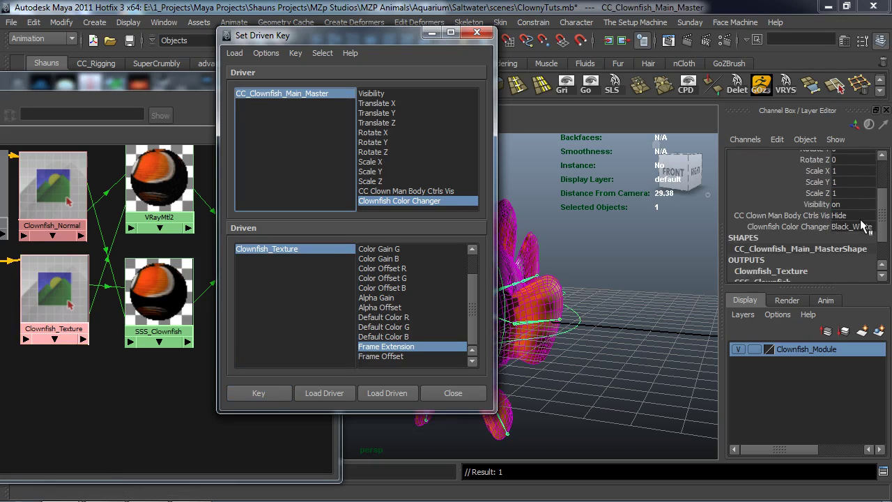
left_click(852, 226)
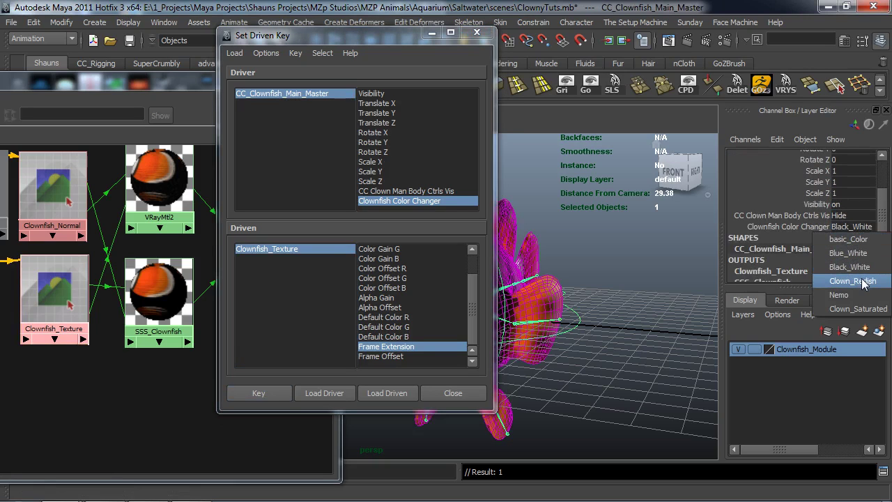
left_click(862, 282)
left_click(288, 249)
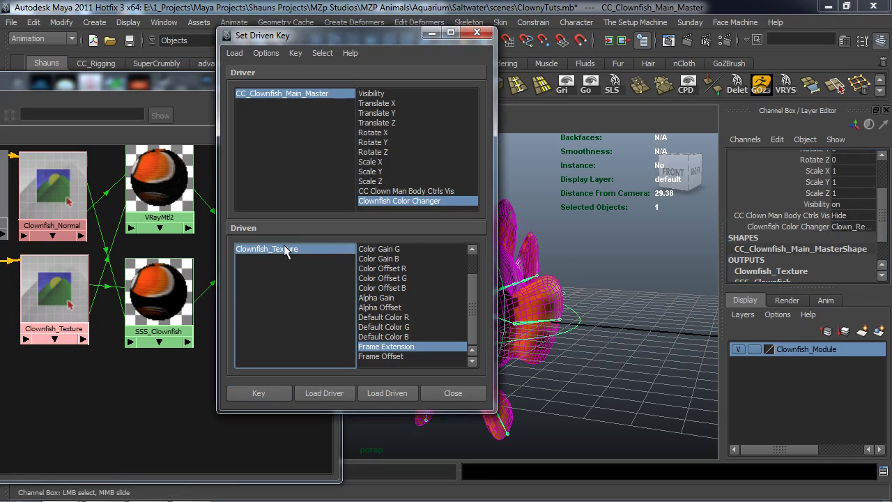
scroll(853, 213, "down", 1)
left_click(856, 249)
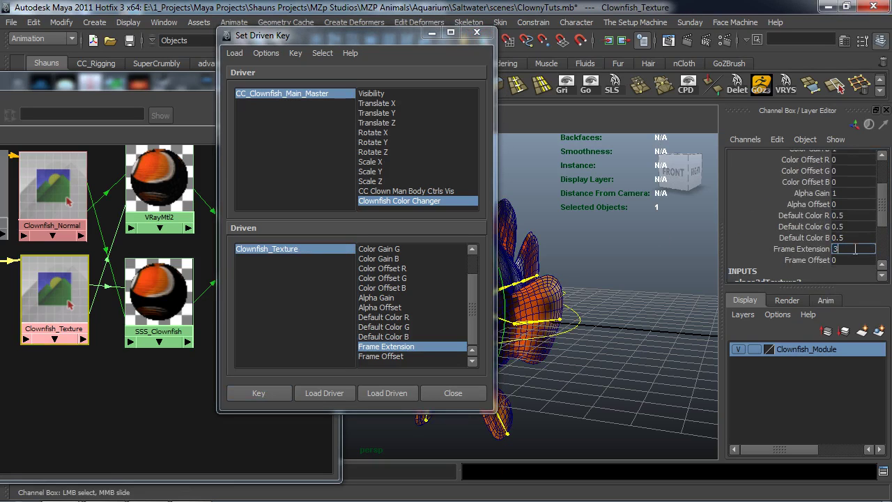
key("Return")
left_click(276, 392)
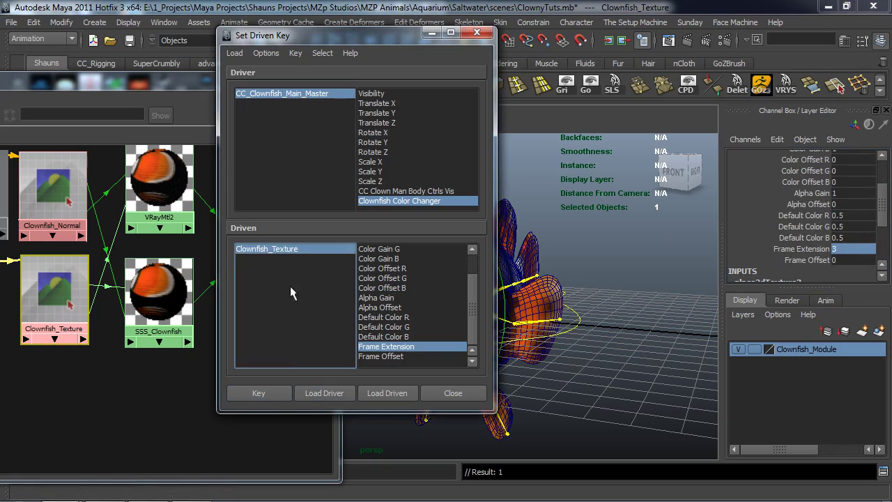
Step: Key the Nemo option of Clownfish Color Changer to a Frame Extension of 4 on Clownfish_Texture
left_click(291, 98)
scroll(852, 207, "down", 3)
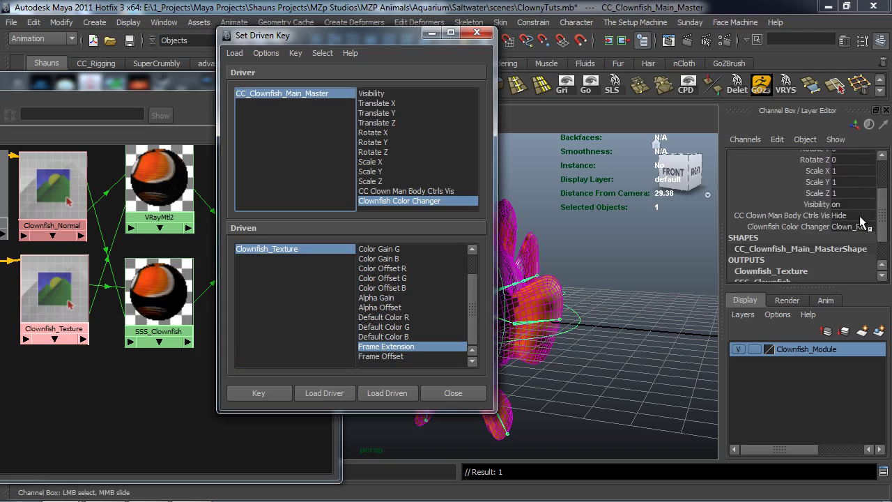
left_click(851, 196)
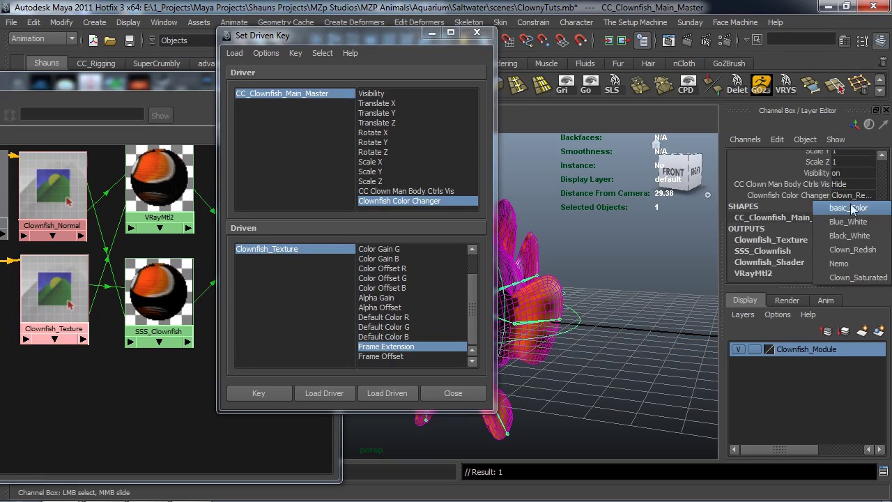
left_click(863, 259)
left_click(300, 248)
scroll(857, 222, "down", 3)
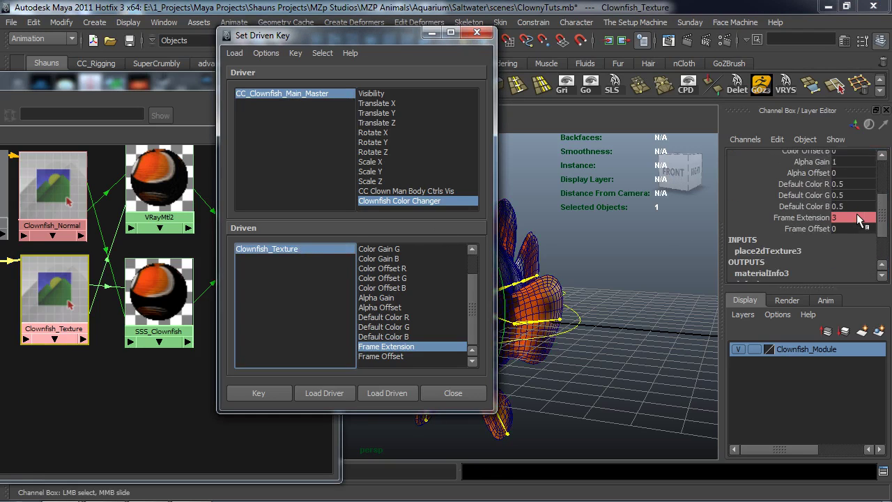
left_click(856, 219)
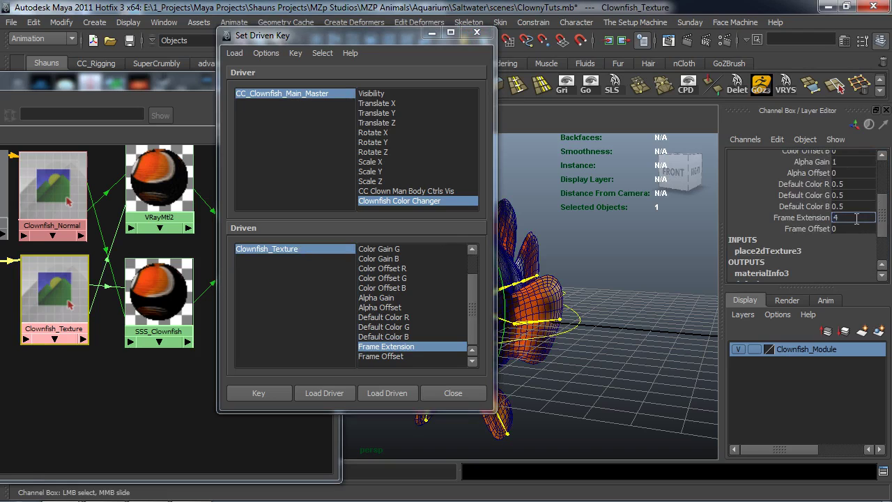
type("4")
key("Return")
left_click(275, 393)
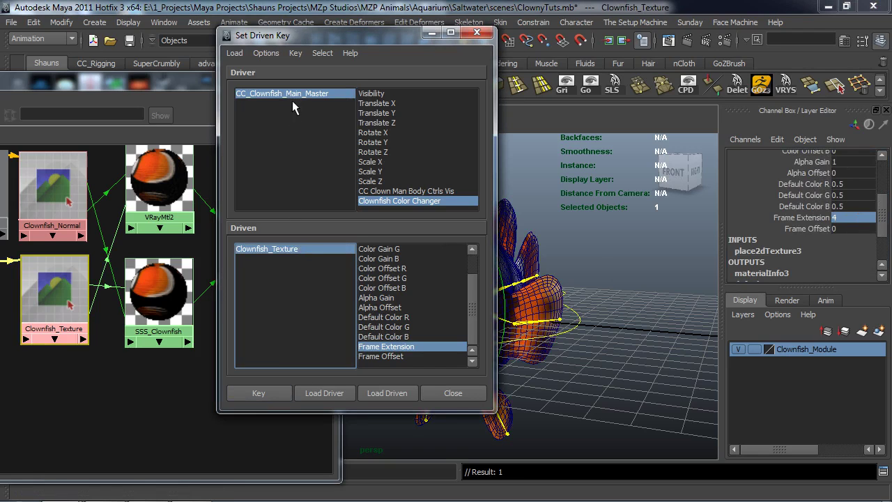
Step: Key the Clown_Saturated option of Clownfish Color Changer to a Frame Extension of 5 on Clownfish_Texture, and close the Set Driven Key window
left_click(294, 95)
scroll(830, 202, "down", 3)
left_click(843, 196)
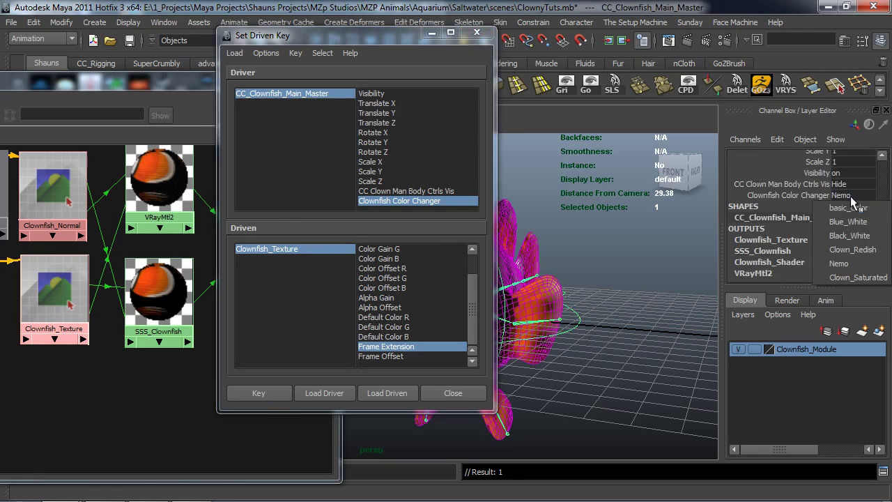
left_click(857, 278)
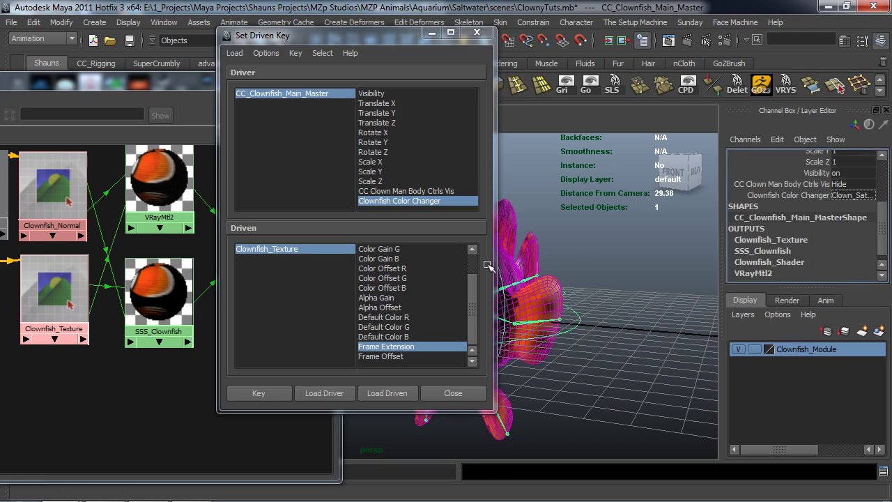
left_click(282, 249)
scroll(864, 235, "down", 4)
left_click(855, 219)
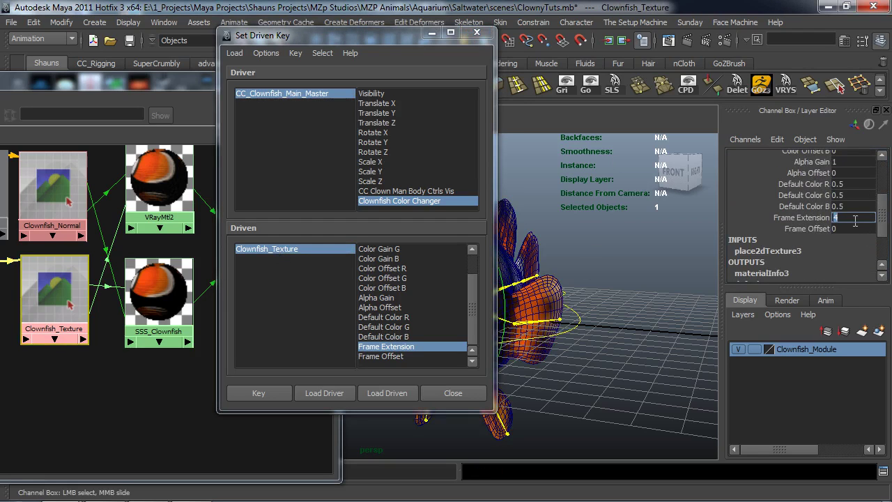
key("Return")
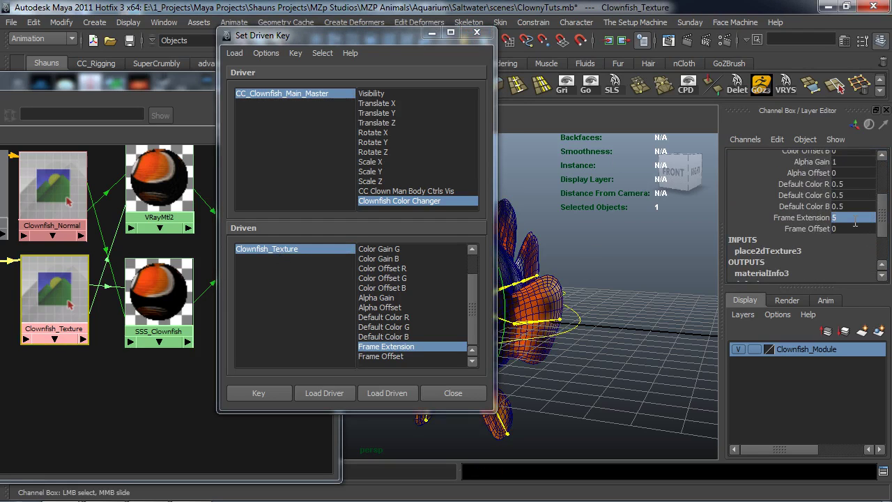
left_click(273, 392)
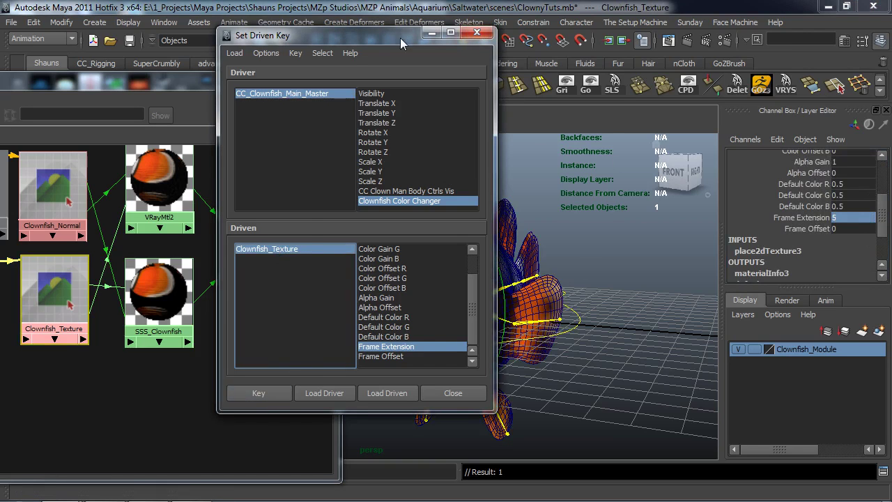
left_click(476, 32)
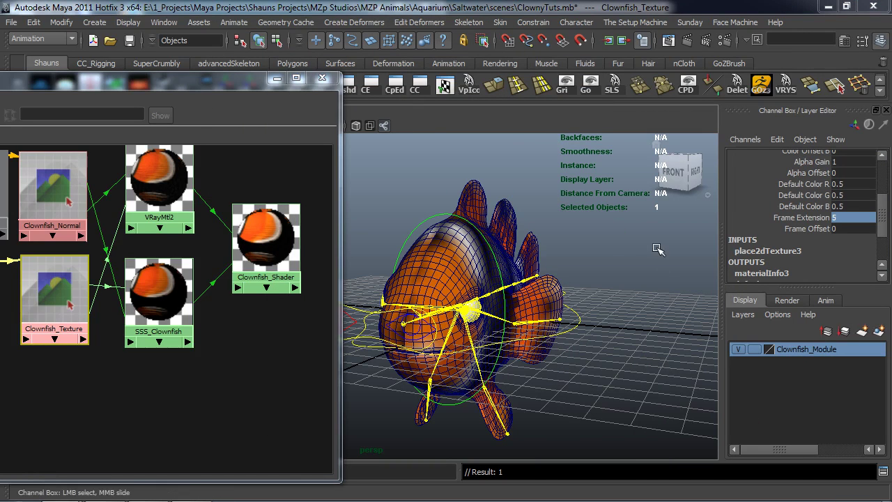
Step: Enable Use Image Sequence on the Clownfish_Texture file node, return to the channel values, and minimize the shading network window
left_click(559, 267)
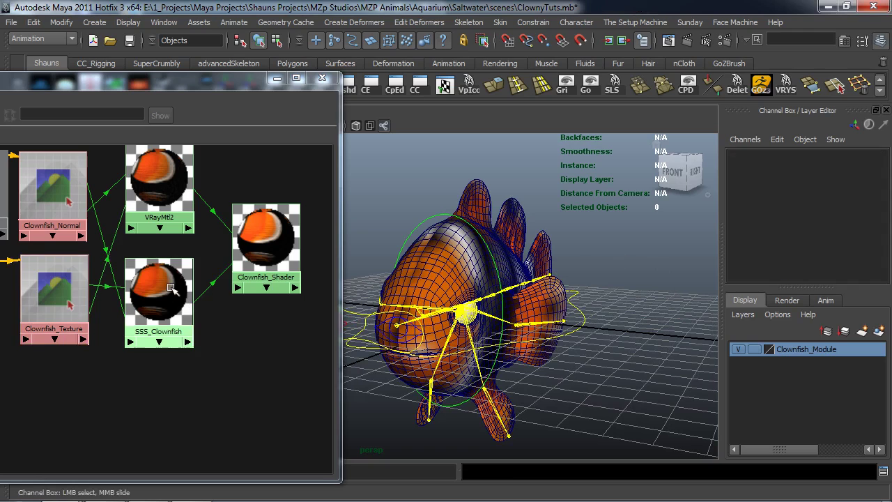
left_click(70, 302)
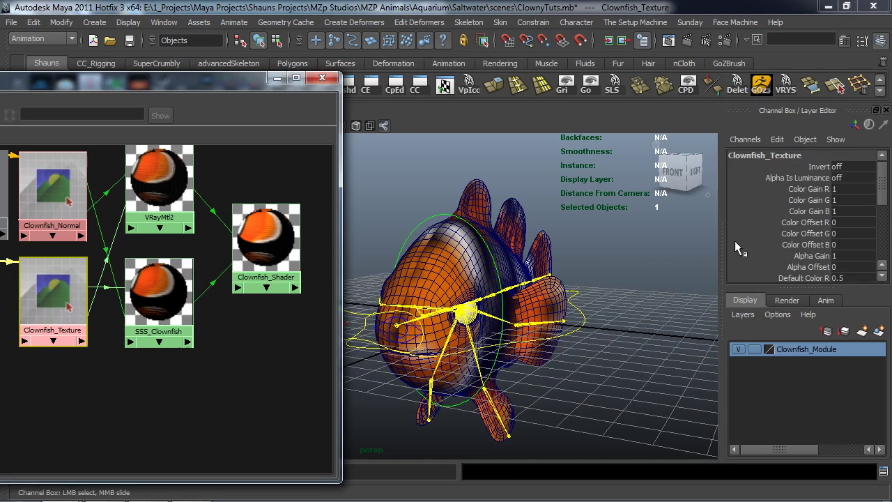
key("ctrl+a")
scroll(729, 320, "down", 3)
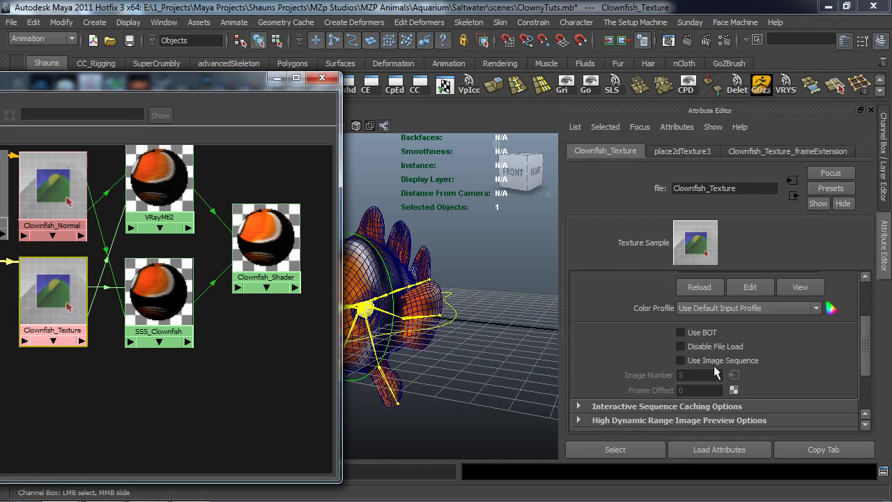
left_click(681, 360)
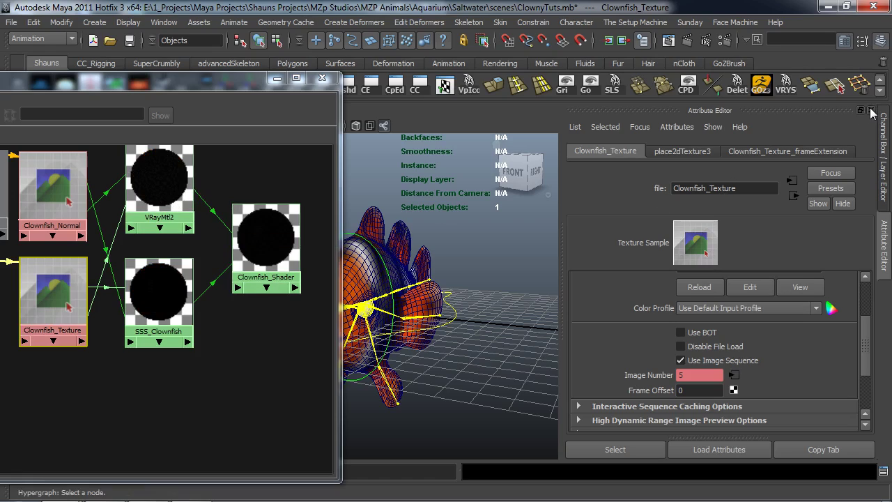
left_click(883, 133)
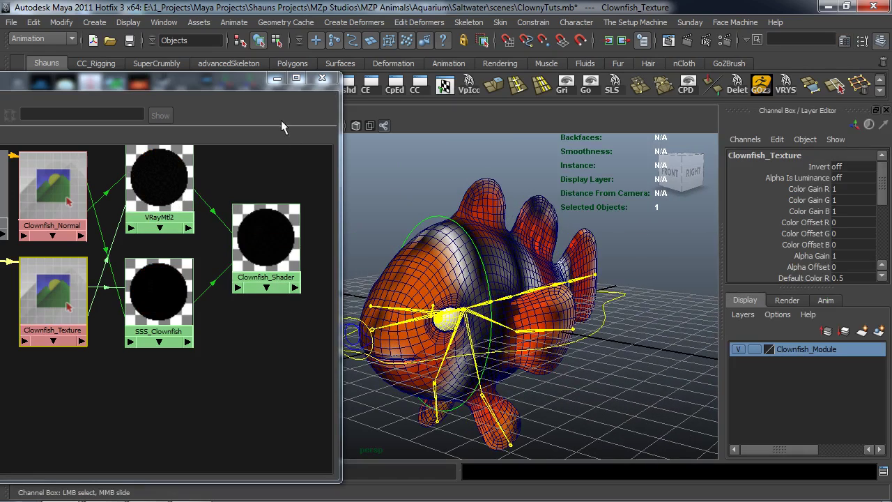
left_click(277, 78)
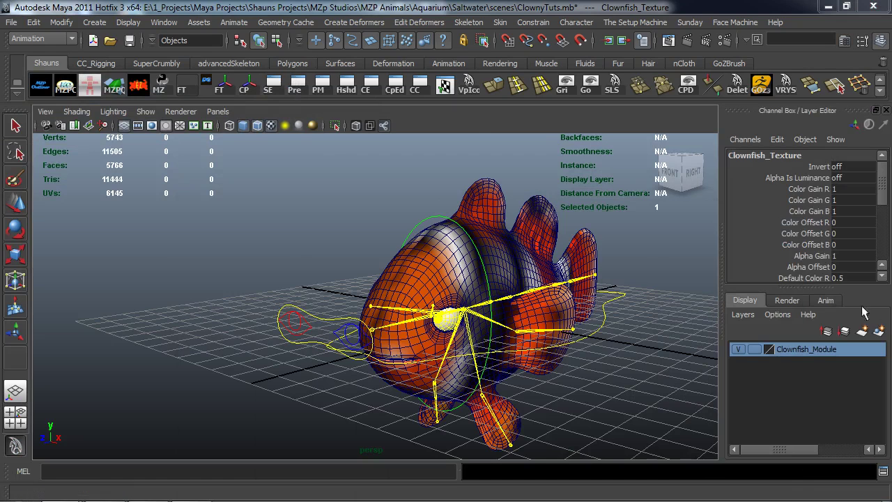
Step: Select the clownfish's main master control and set its Clownfish Color Changer to basic_Color
scroll(835, 206, "down", 2)
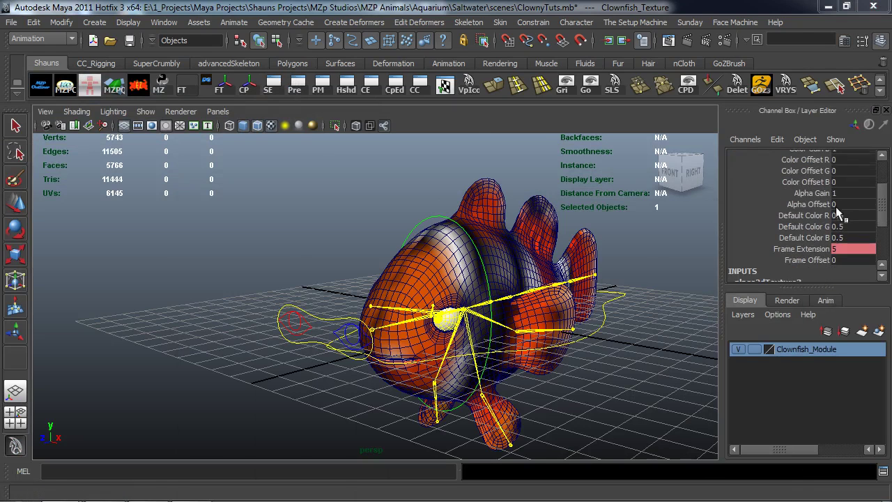
left_click(620, 307)
left_click_drag(641, 299, 669, 292, "alt")
scroll(841, 243, "down", 3)
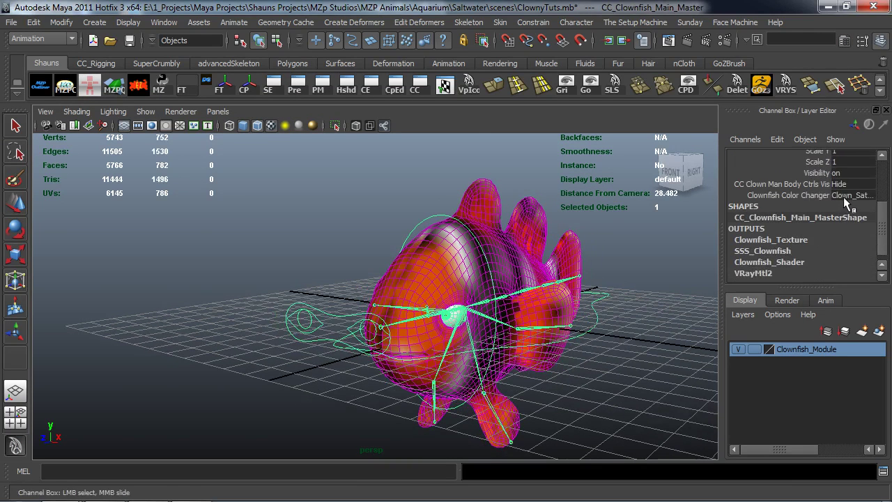
left_click(844, 195)
left_click(845, 207)
left_click_drag(611, 282, 550, 273, "alt")
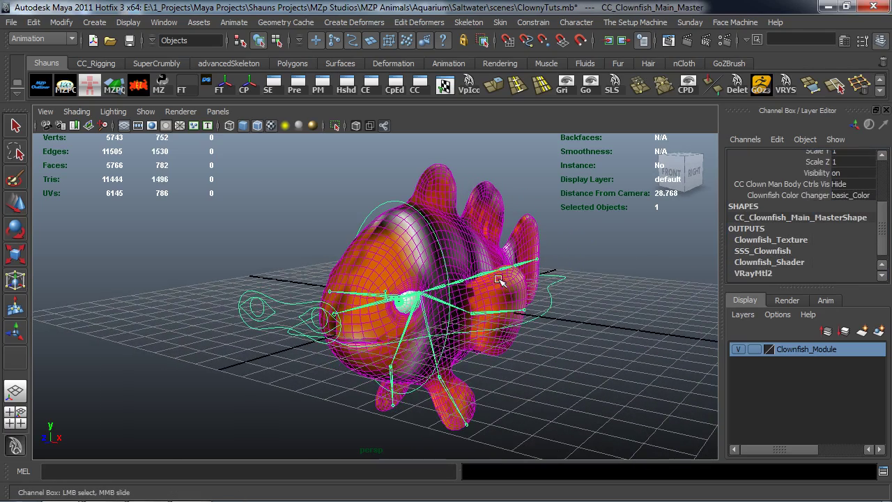
Step: Test the driven textures by switching Clownfish Color Changer to Blue_White, Black_White and Clown_Redish in turn
left_click(841, 197)
left_click(845, 223)
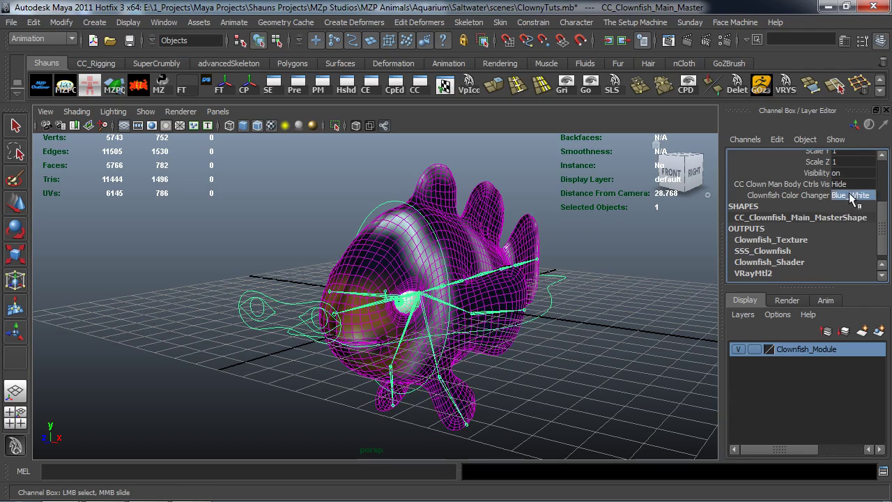
left_click(851, 197)
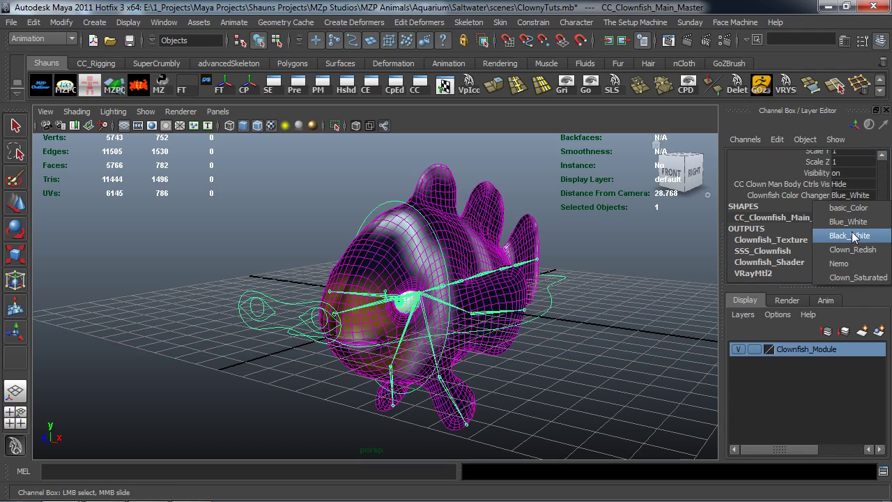
left_click(852, 235)
left_click(845, 195)
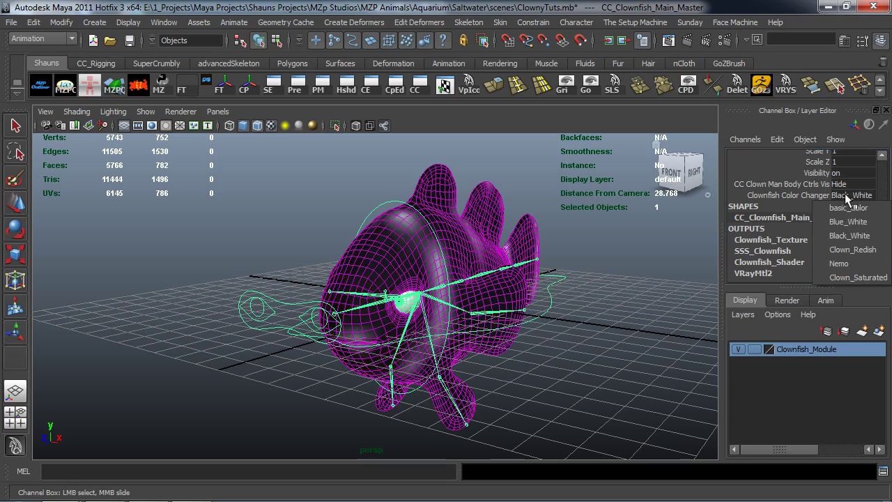
left_click(853, 249)
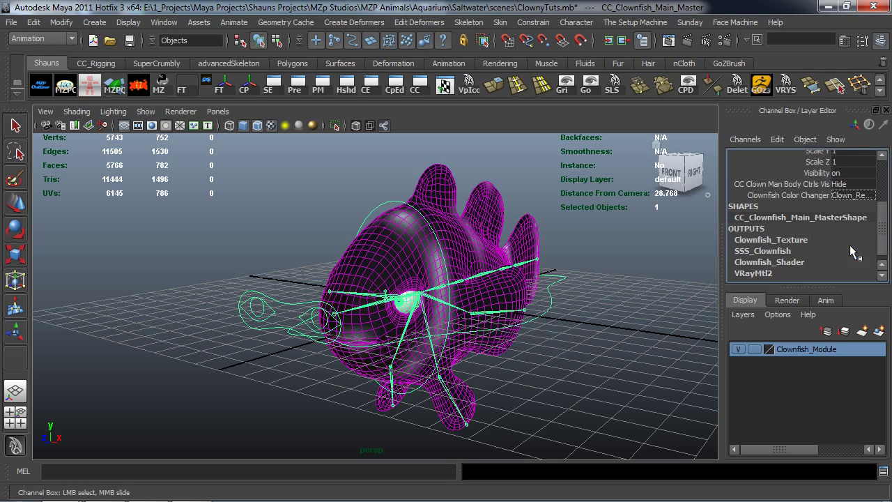
Step: Test the Nemo and Clown_Saturated options, set Clownfish Color Changer back to basic_Color, and deselect the master control
left_click(847, 193)
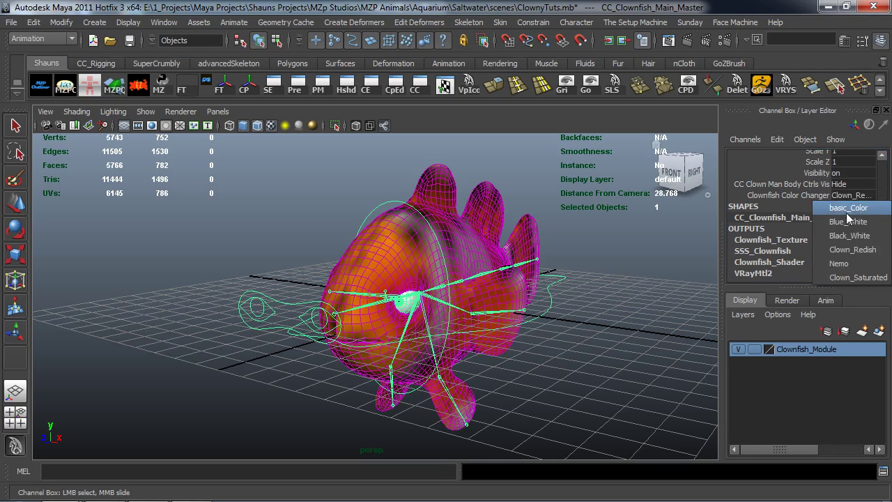
left_click(846, 264)
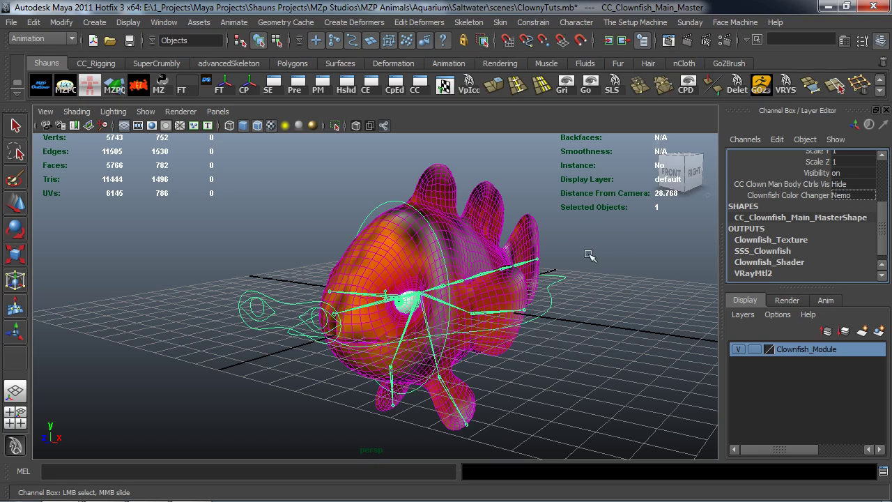
left_click(853, 195)
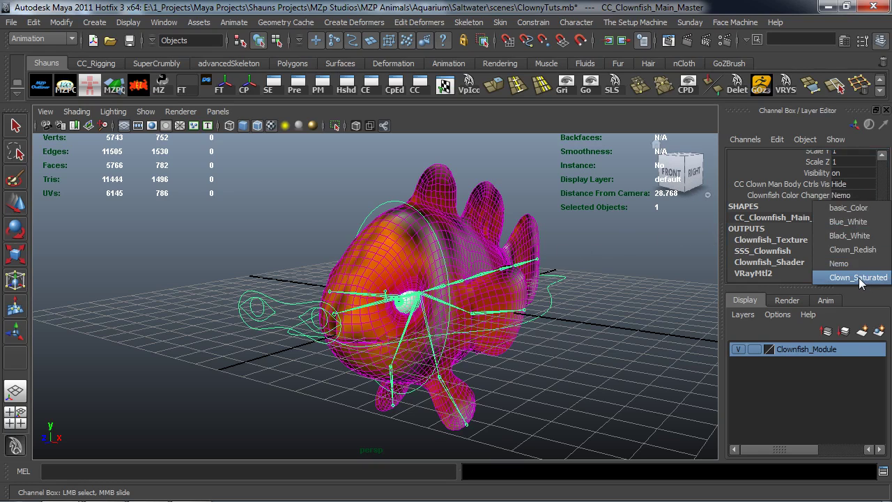
left_click(859, 277)
left_click(843, 196)
left_click(842, 204)
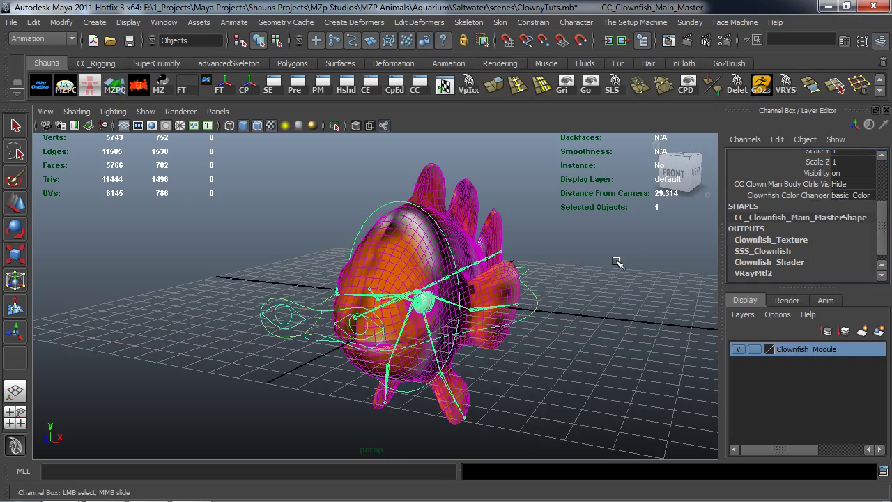
left_click(617, 262)
left_click_drag(575, 275, 659, 244, "alt")
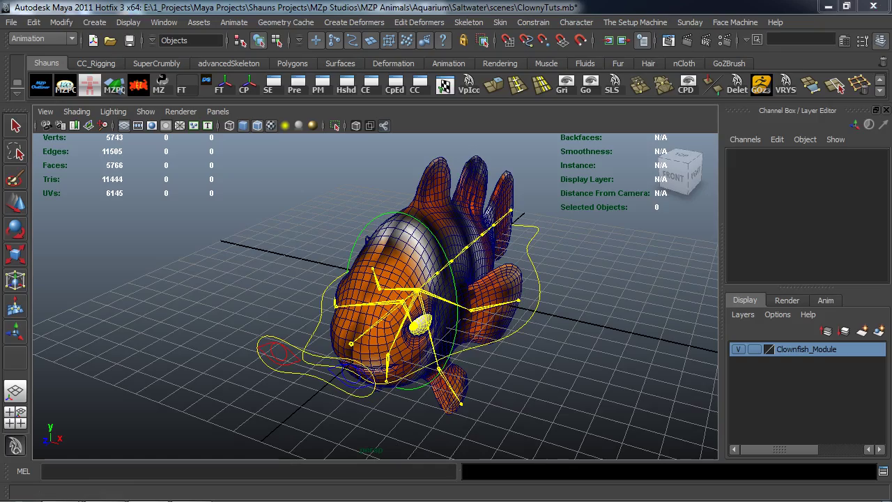
left_click_drag(453, 242, 377, 222, "alt")
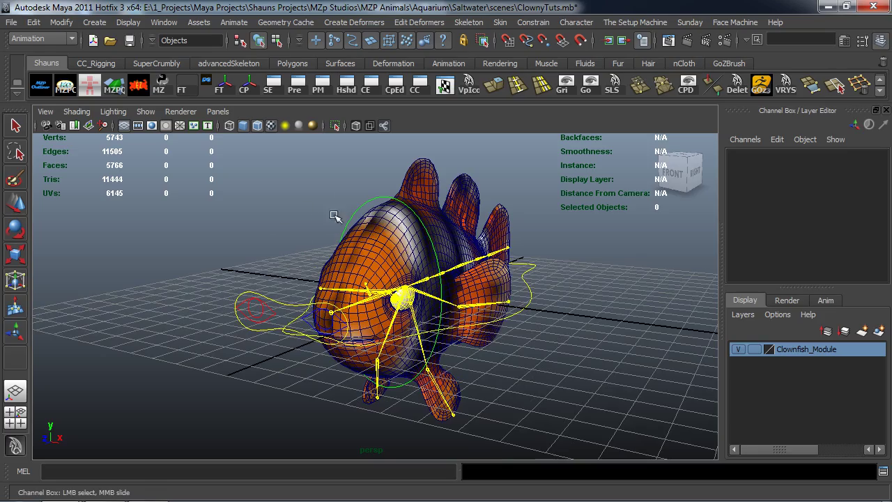
left_click_drag(376, 297, 376, 260, "alt")
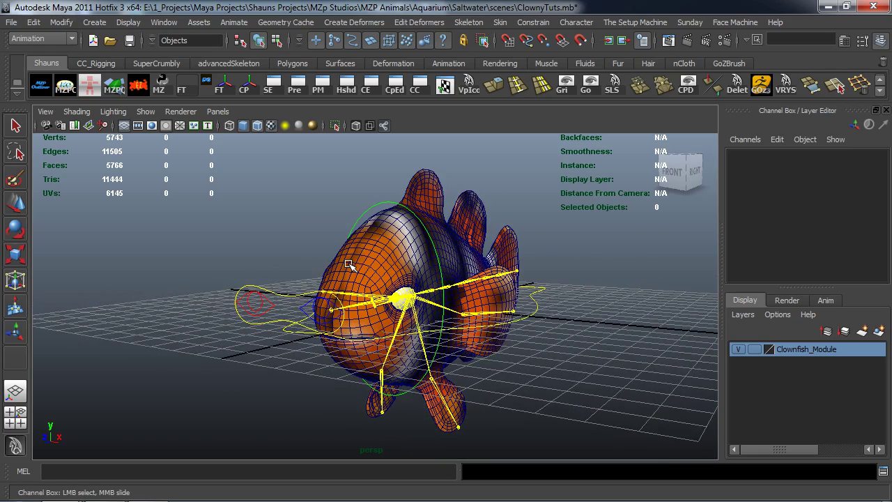